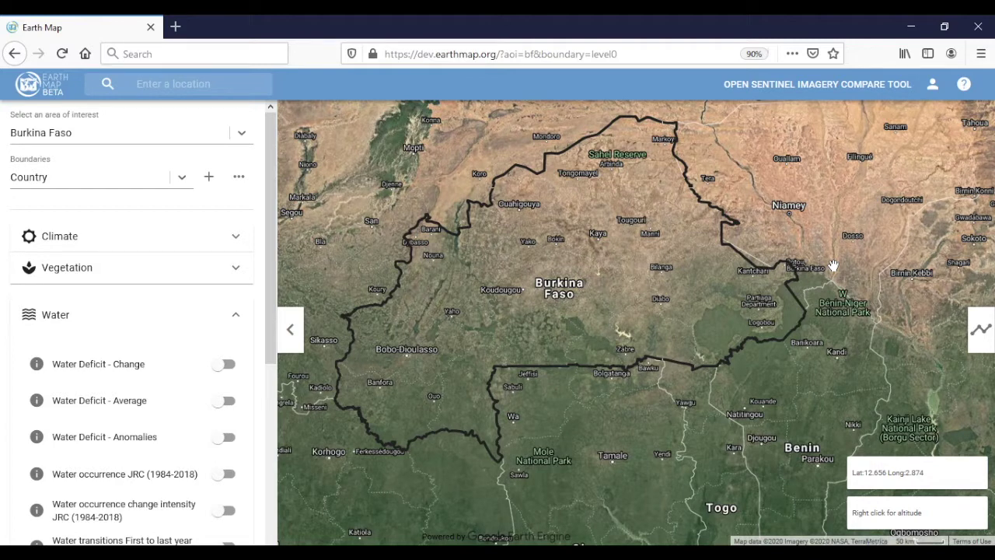
Show Burkina Faso's info box with its area, population and average elevation.
click(784, 196)
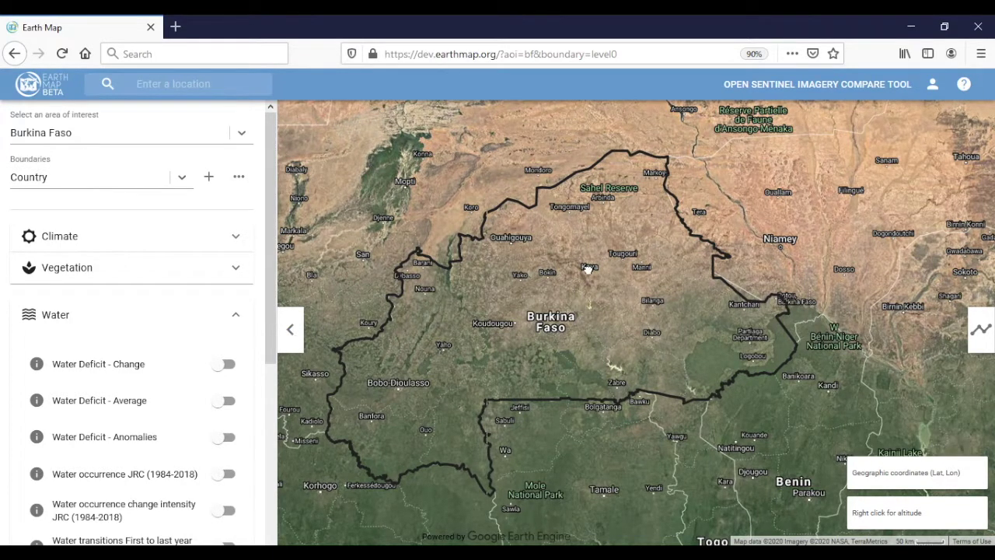
mouse_move(590, 269)
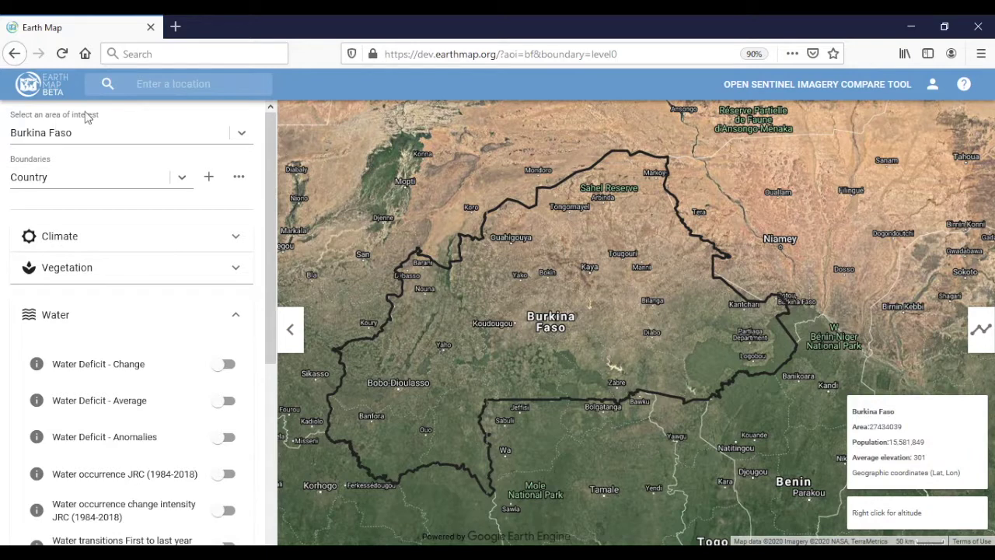
Keep Burkina Faso selected, then upload the 'Agriculture expansion Bagre' boundary file.
click(76, 134)
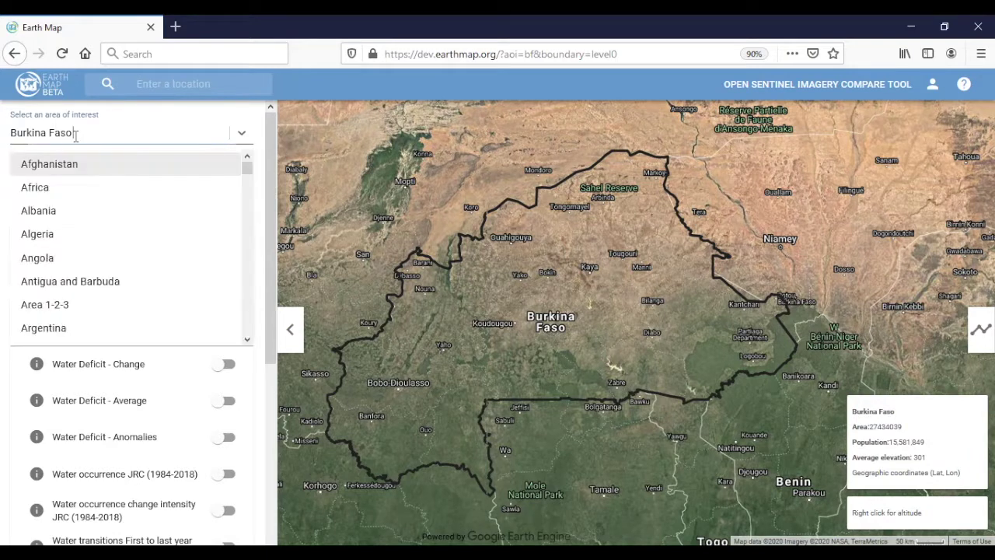
click(458, 338)
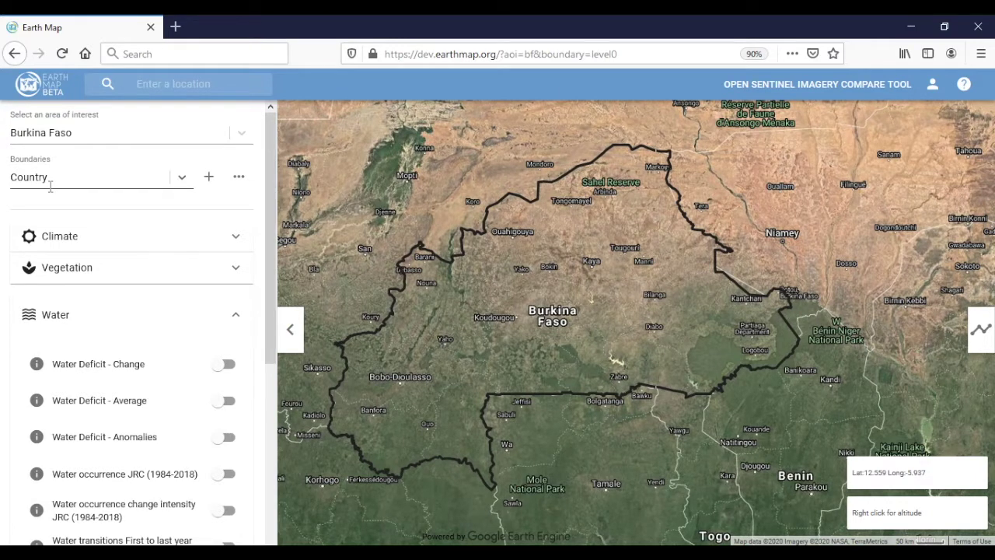
click(462, 352)
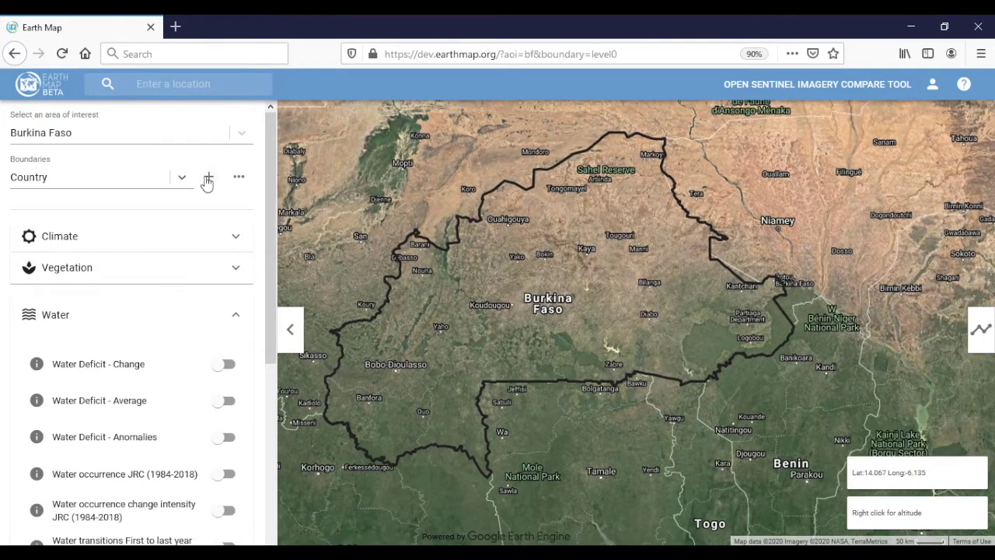
click(208, 180)
click(393, 353)
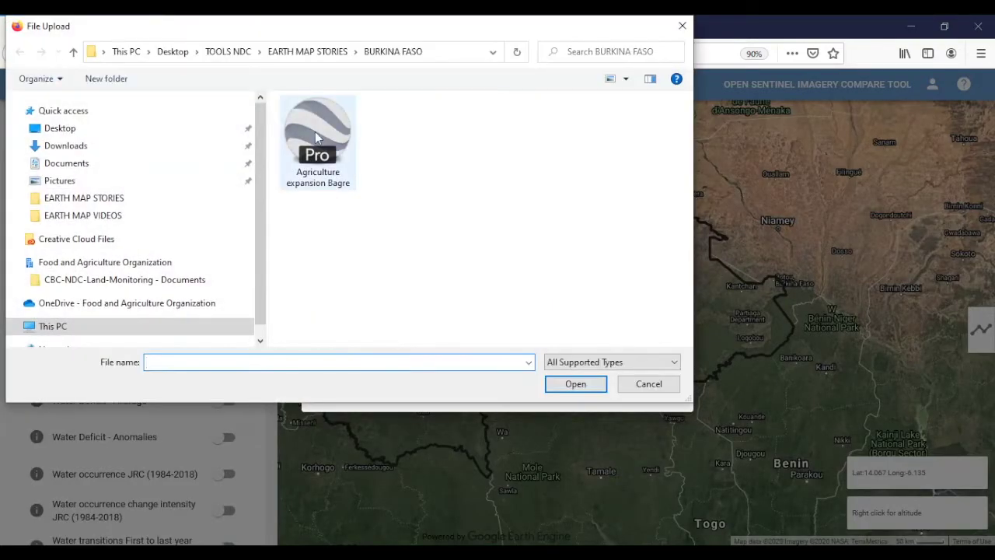
click(316, 138)
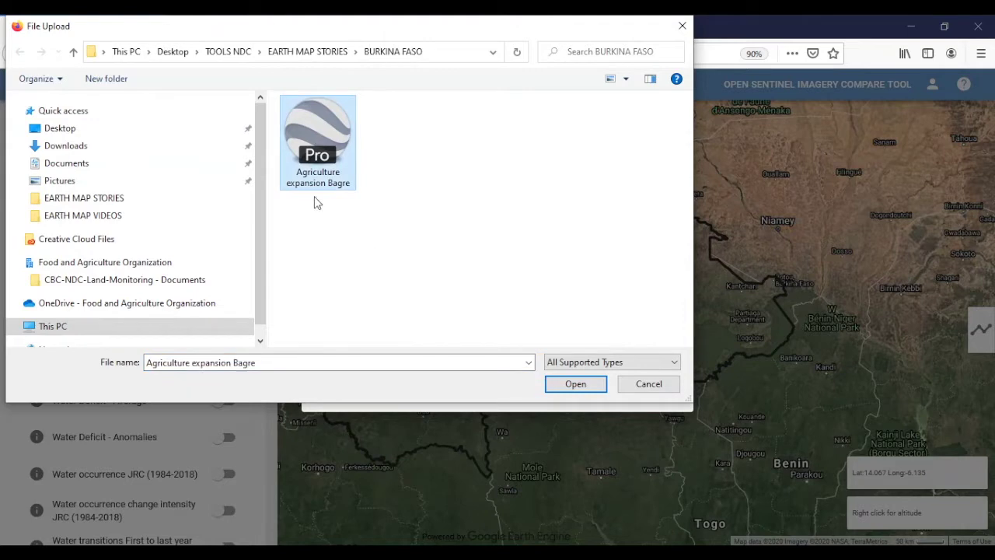
click(590, 393)
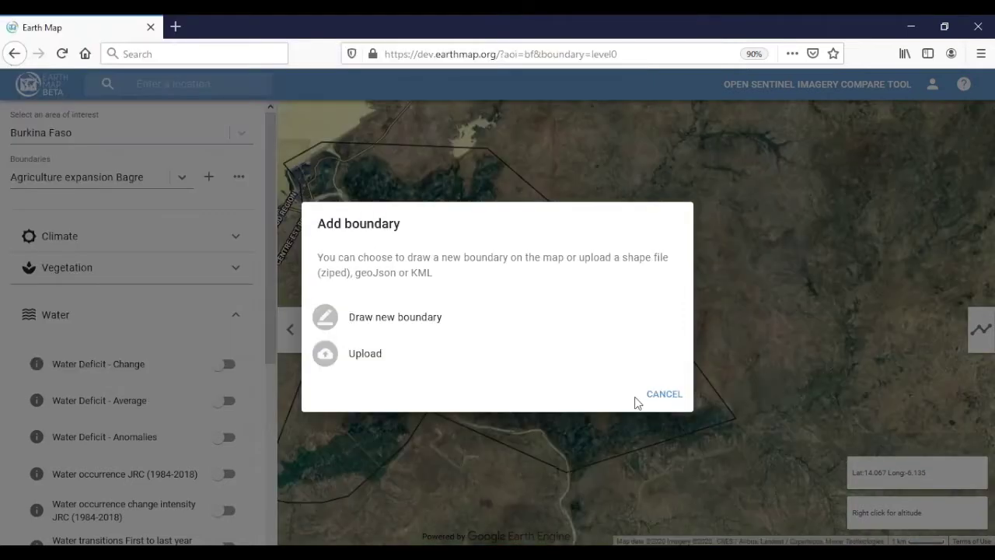
Dismiss the Add boundary prompt and centre the map on the Bagre boundary.
click(665, 395)
scroll(596, 366, down, 2)
scroll(501, 420, down, 1)
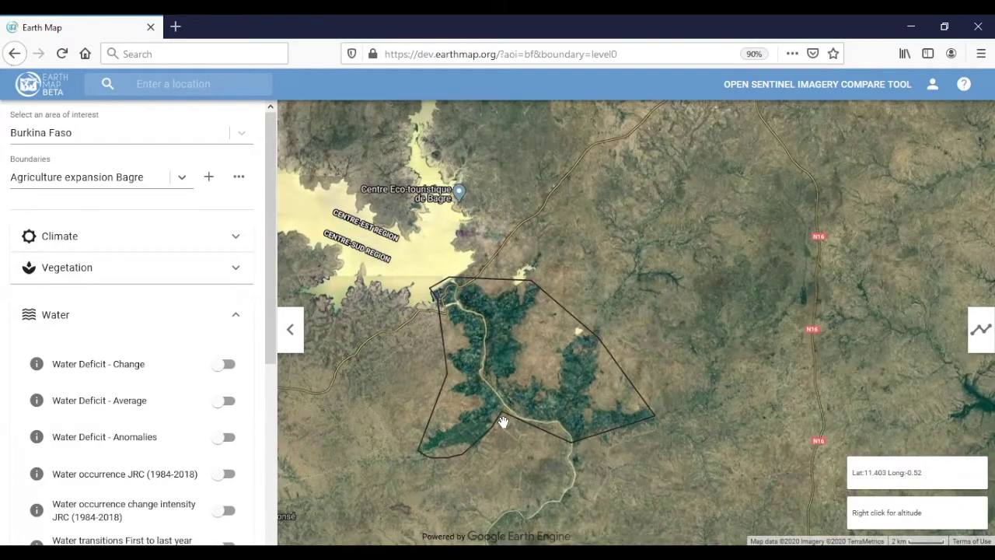
scroll(502, 420, up, 2)
scroll(504, 422, down, 1)
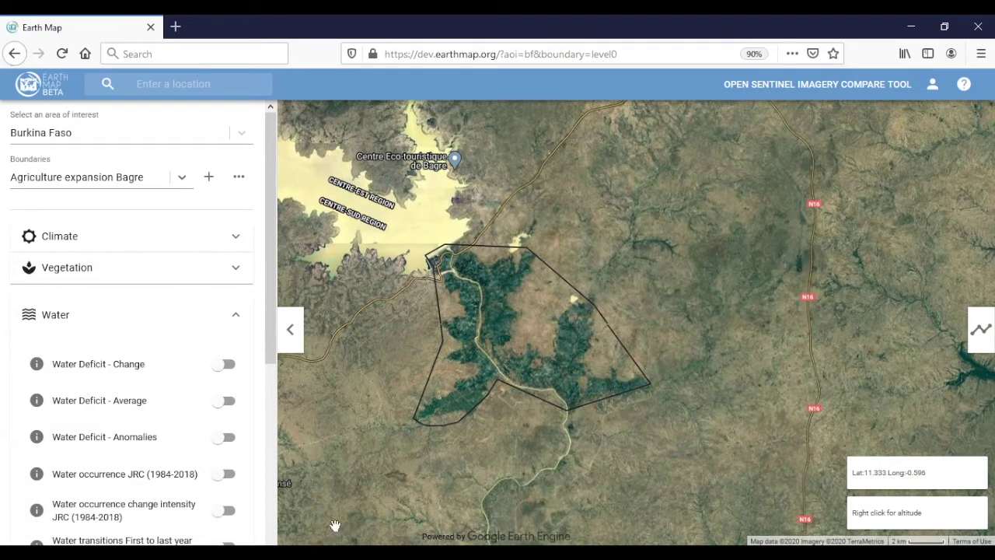
drag(513, 336, 526, 319)
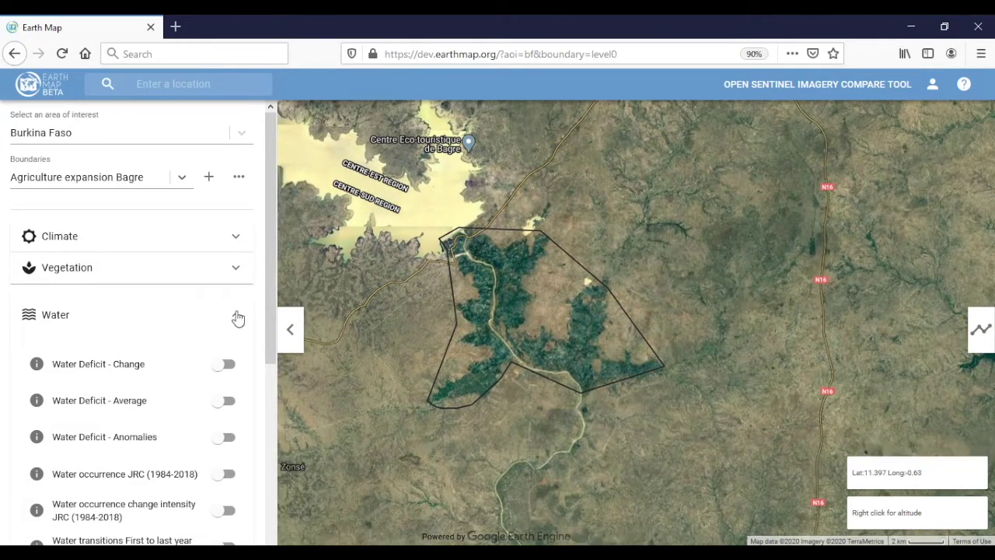
Collapse the Water layers and expand the Satellite images layer group.
click(236, 314)
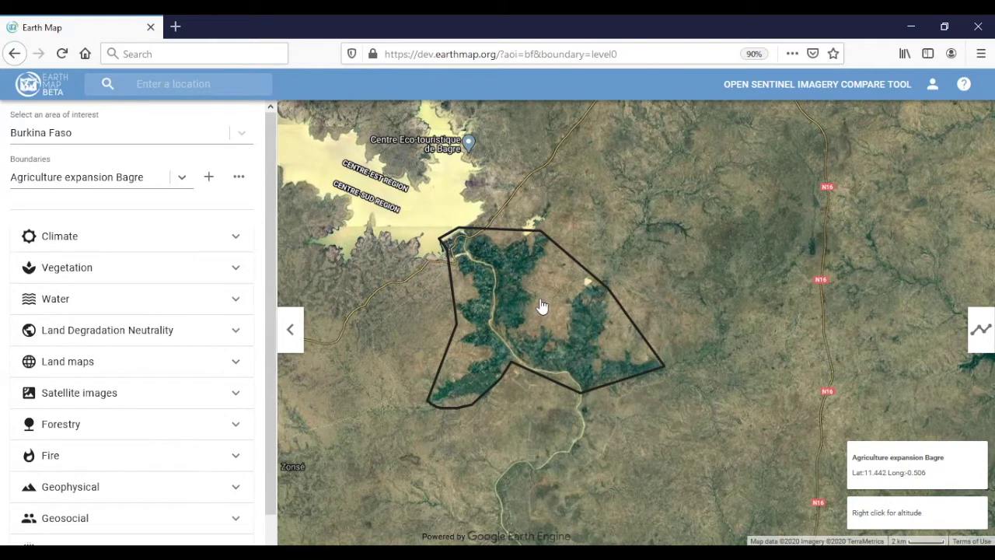
drag(542, 306, 541, 287)
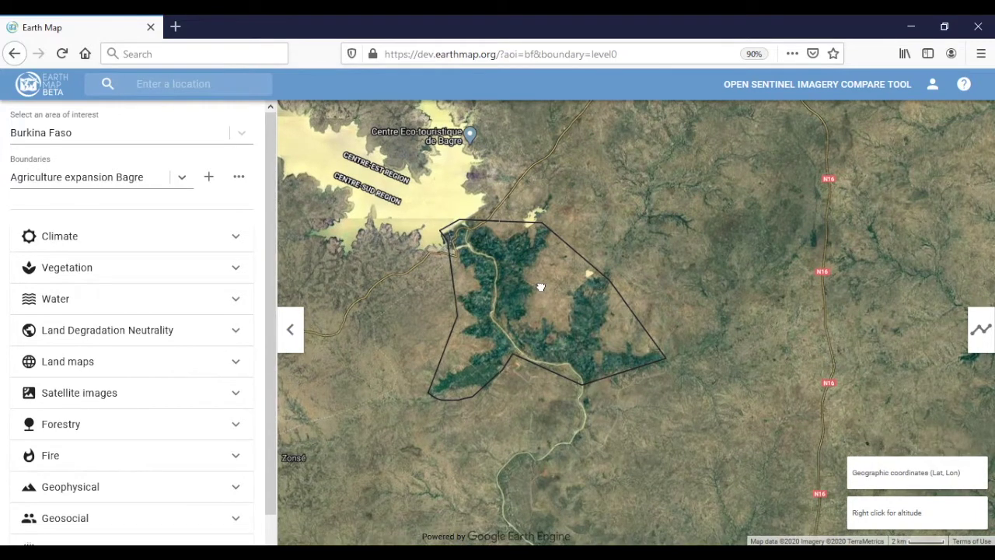
click(236, 398)
scroll(128, 334, down, 3)
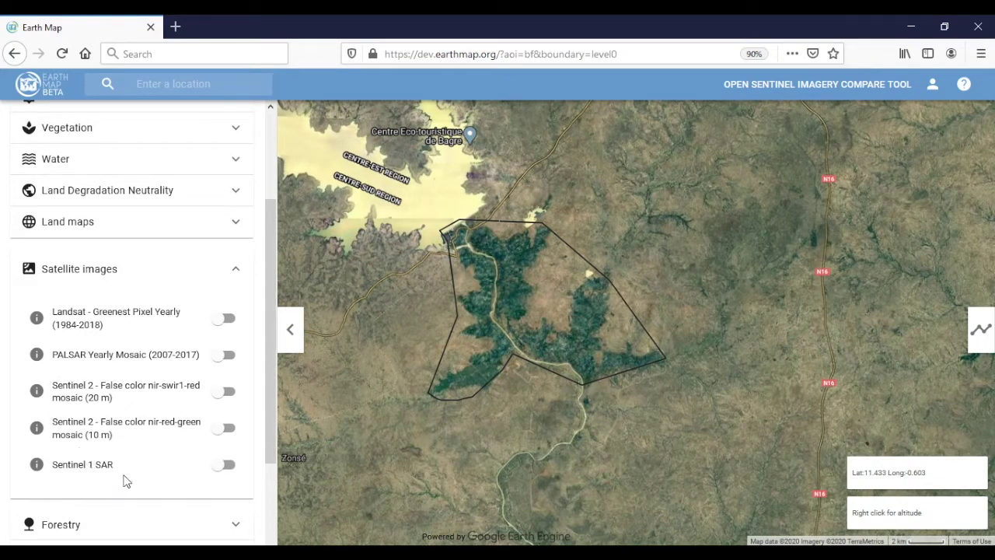
Switch on Landsat Greenest Pixel Yearly (1984-2018) and frame the Bagre boundary and reservoir.
click(228, 319)
scroll(562, 398, down, 3)
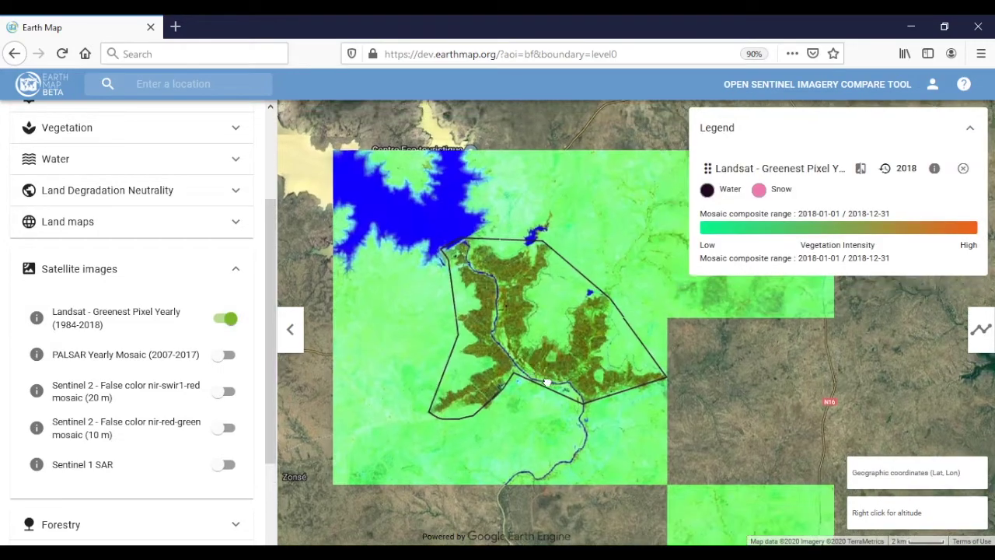
scroll(562, 398, down, 2)
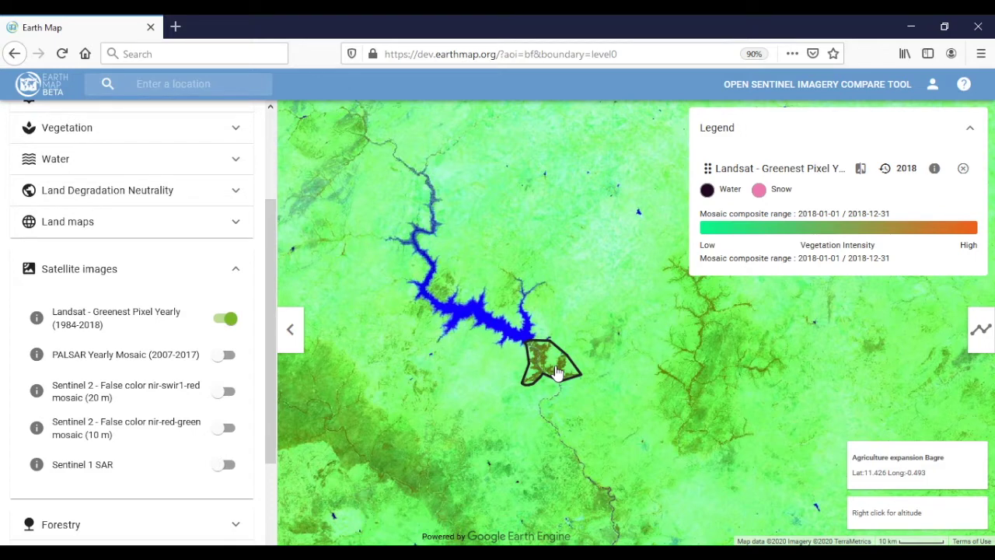
scroll(504, 369, up, 1)
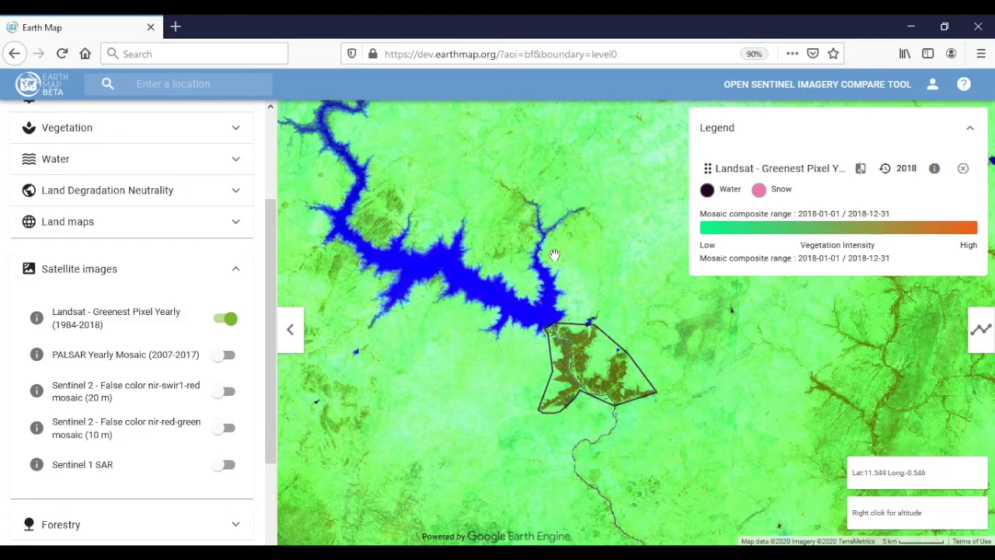
scroll(622, 376, up, 4)
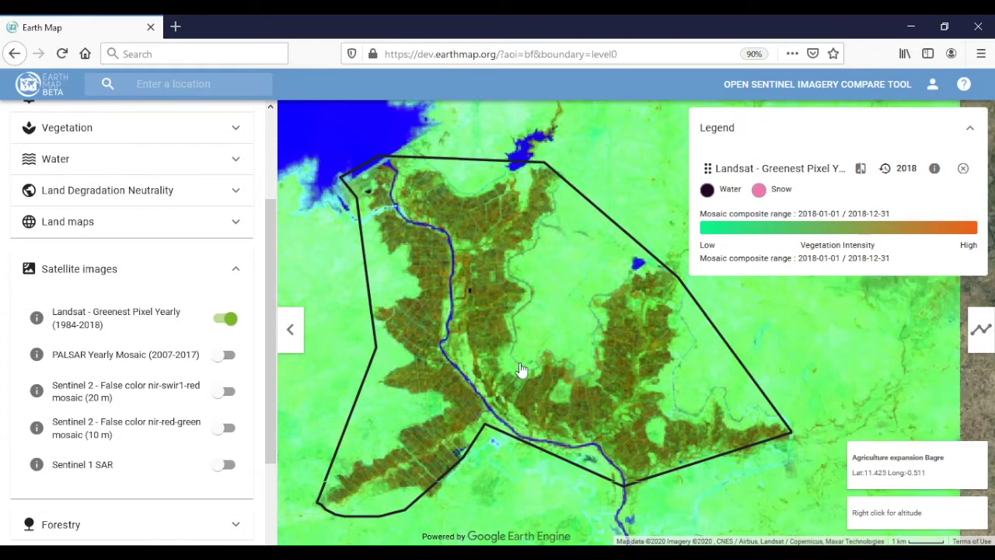
drag(347, 182, 463, 328)
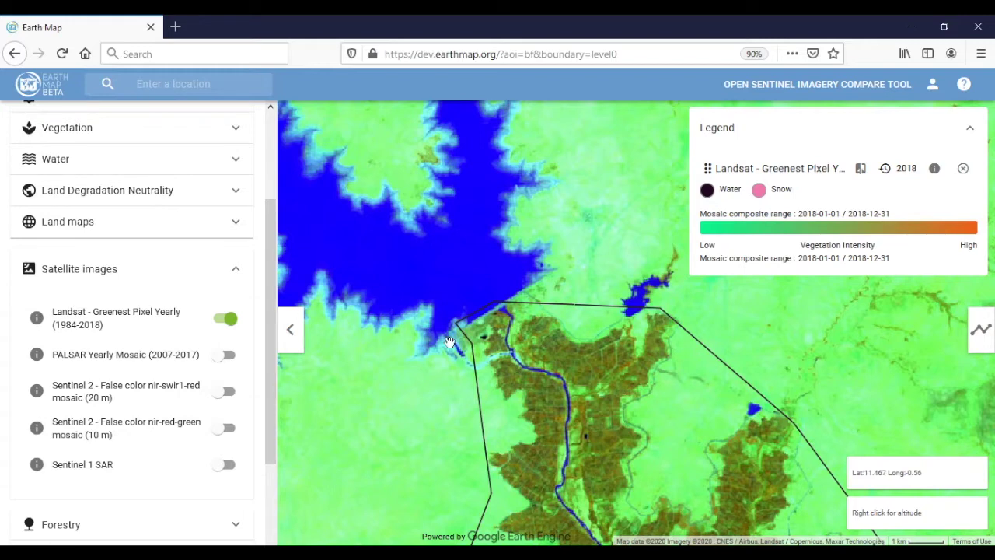
scroll(440, 371, down, 2)
scroll(456, 409, down, 2)
drag(456, 409, 460, 328)
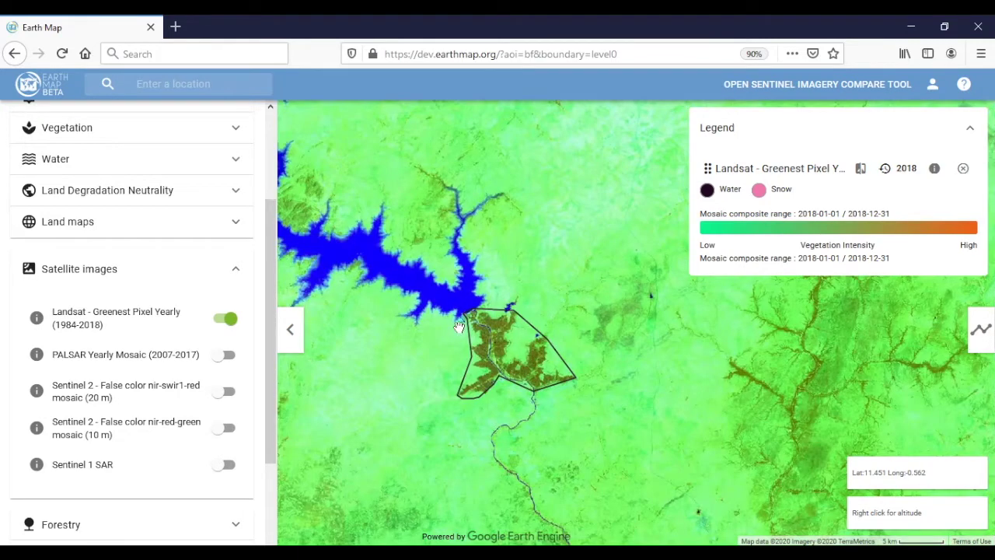
drag(460, 327, 485, 374)
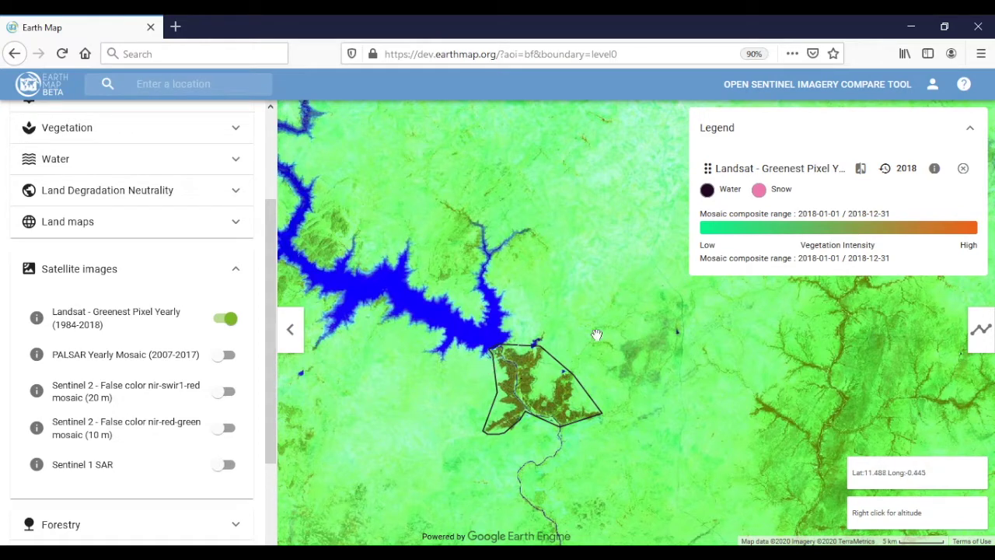
Change the Landsat greenest-pixel imagery year from 2018 to 1984.
click(902, 171)
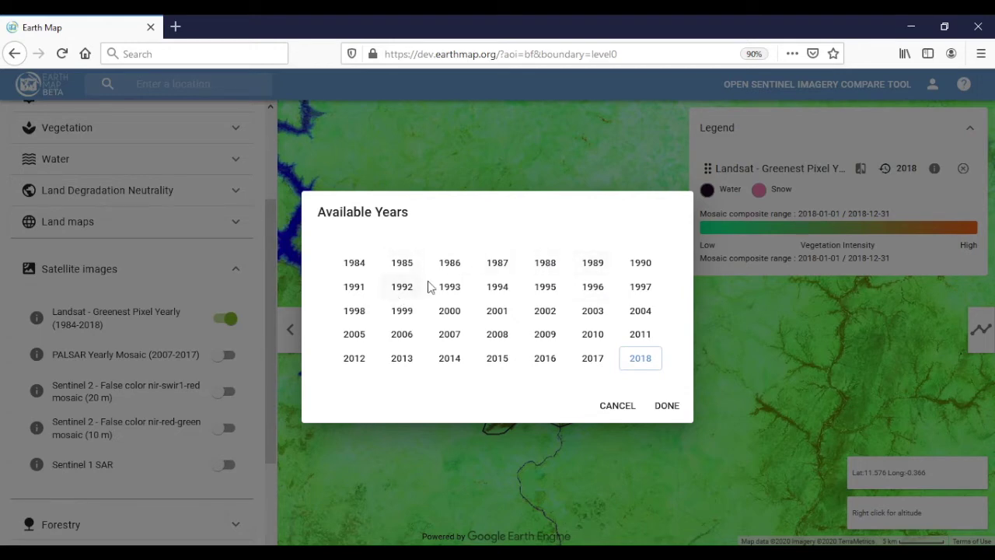
click(358, 265)
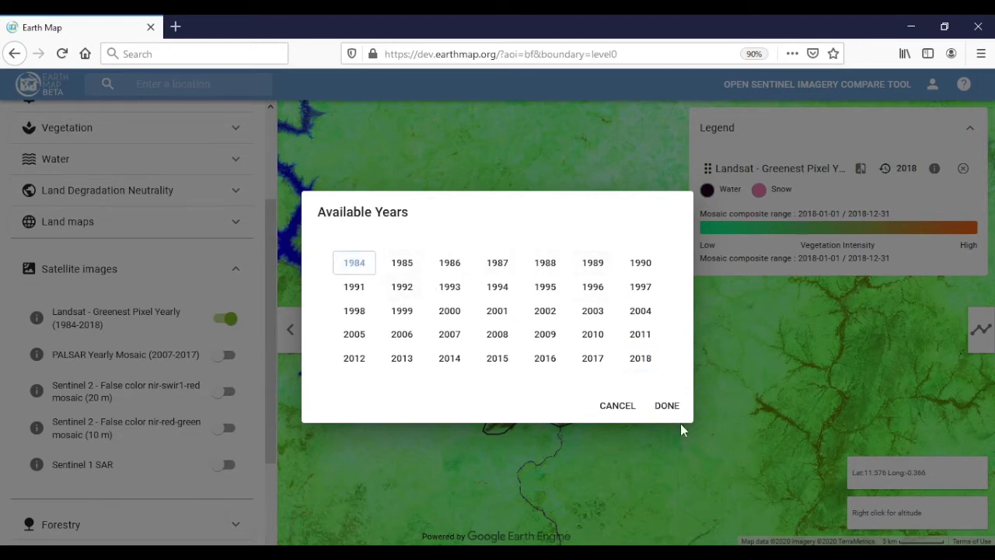
click(666, 406)
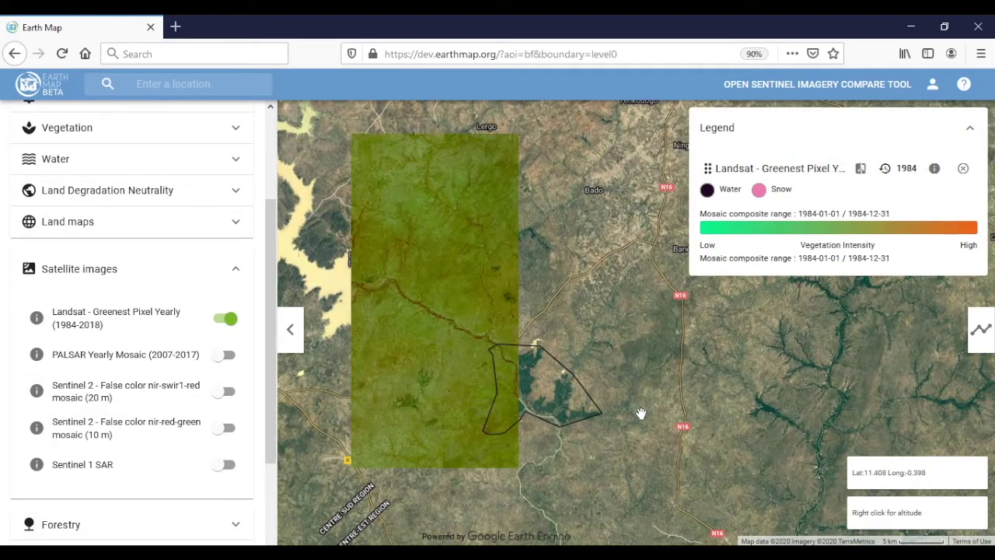
drag(430, 343, 450, 338)
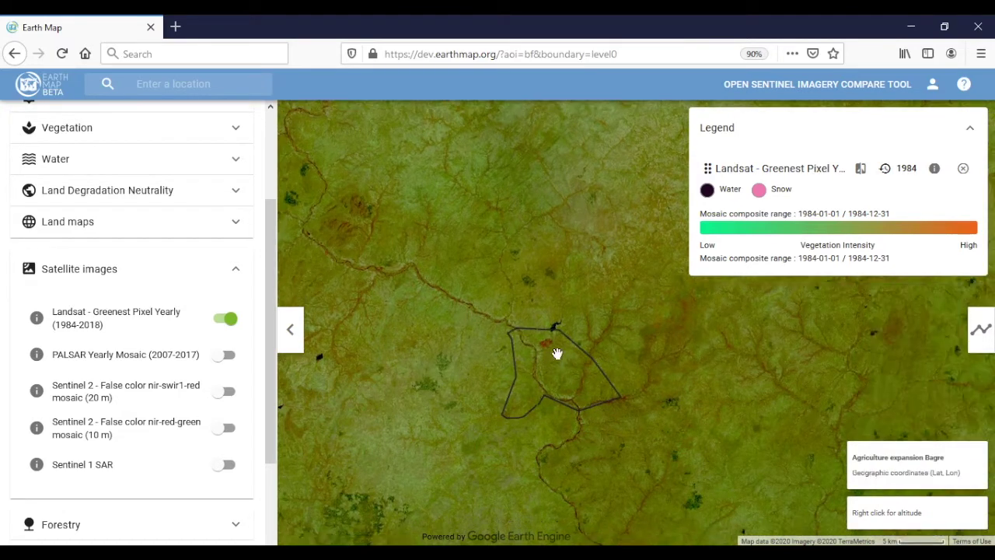
click(898, 167)
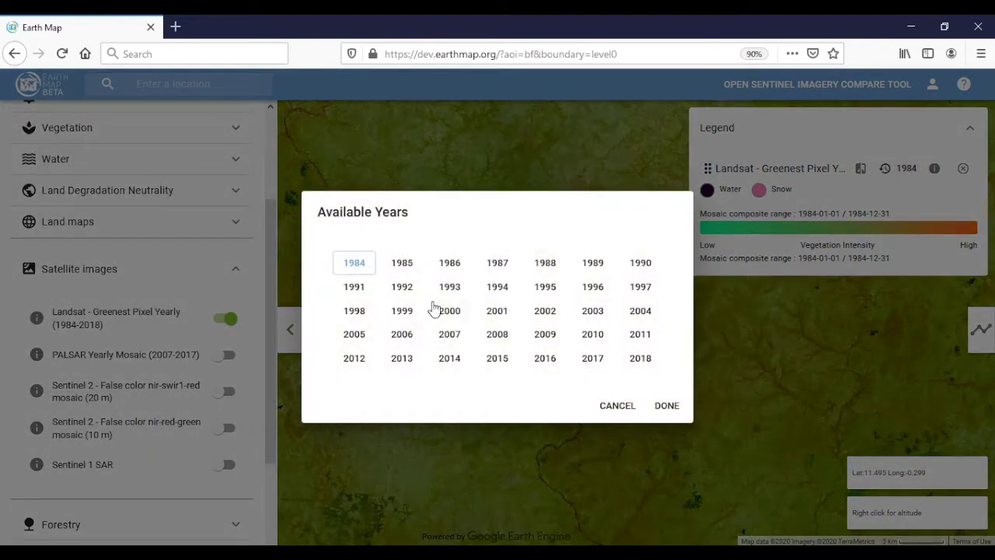
click(360, 316)
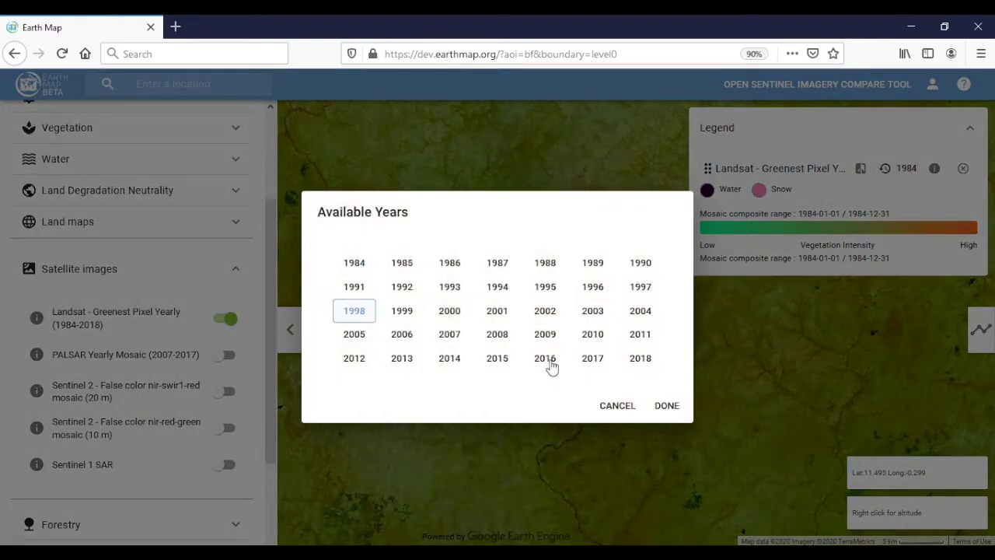
click(667, 406)
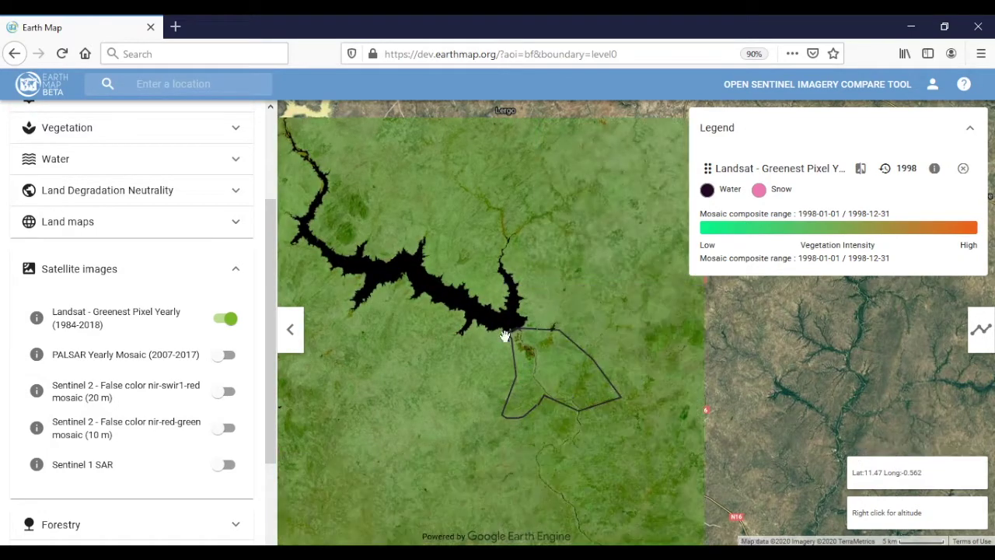
scroll(503, 336, up, 3)
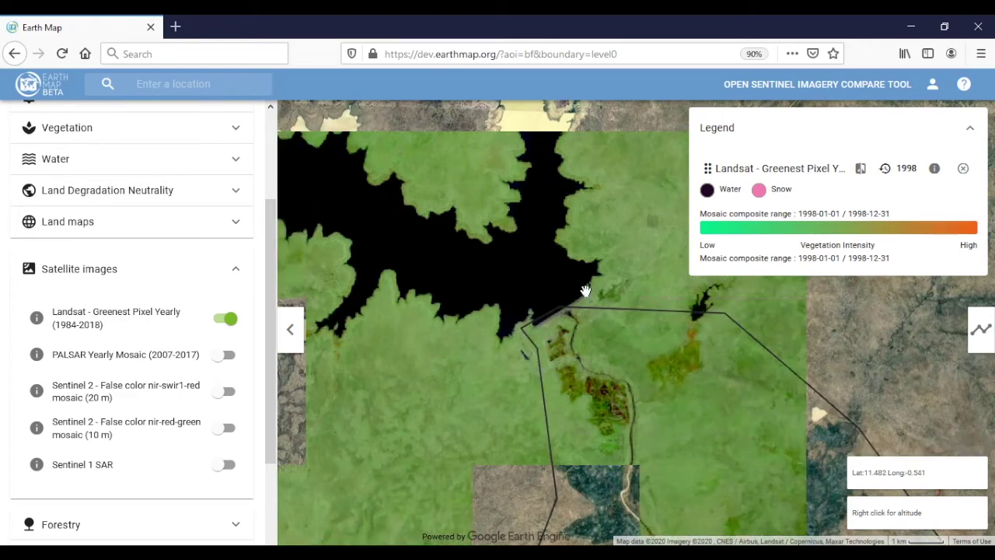
scroll(635, 389, down, 2)
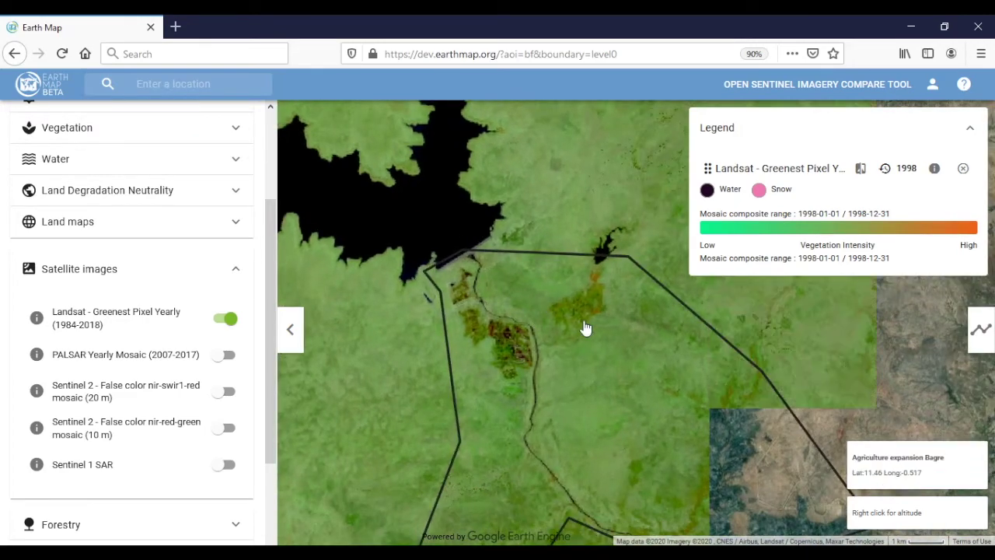
scroll(591, 339, down, 2)
scroll(559, 308, up, 1)
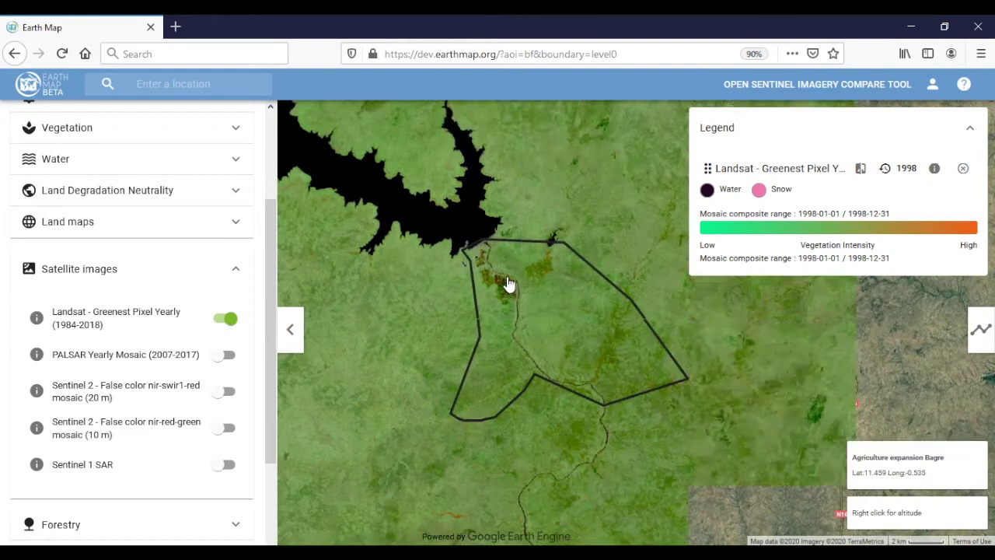
Display the 2002 Landsat greenest-pixel imagery around the Bagre polygon.
click(886, 169)
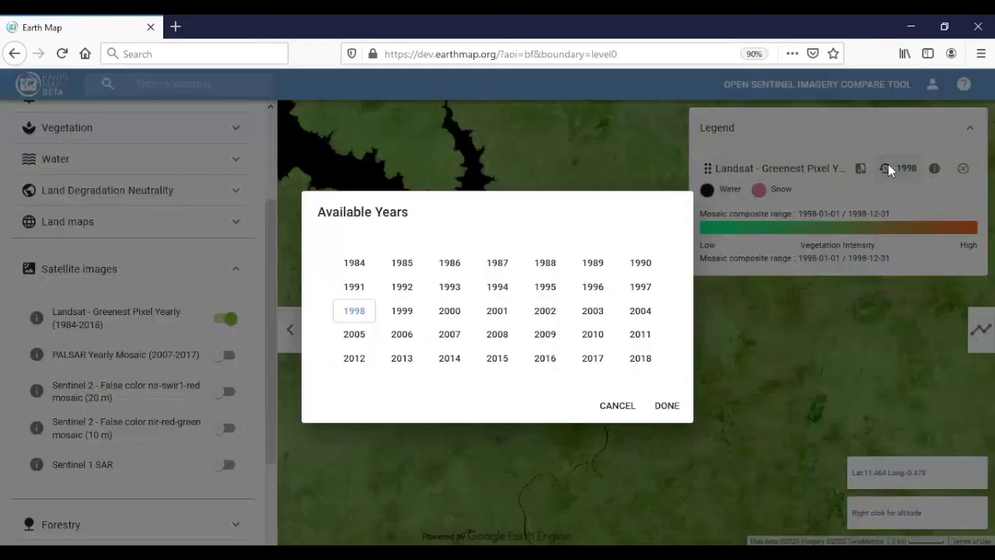
click(545, 310)
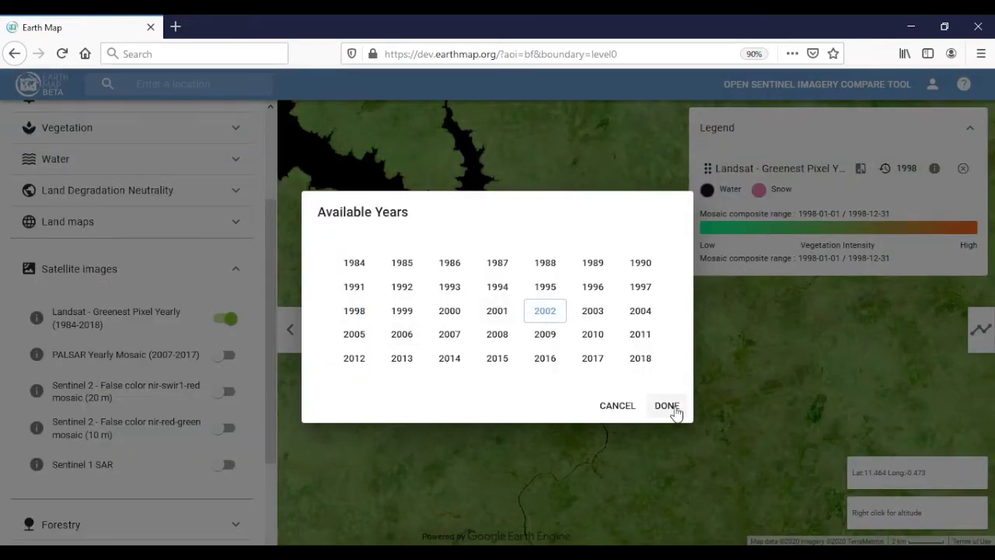
click(666, 405)
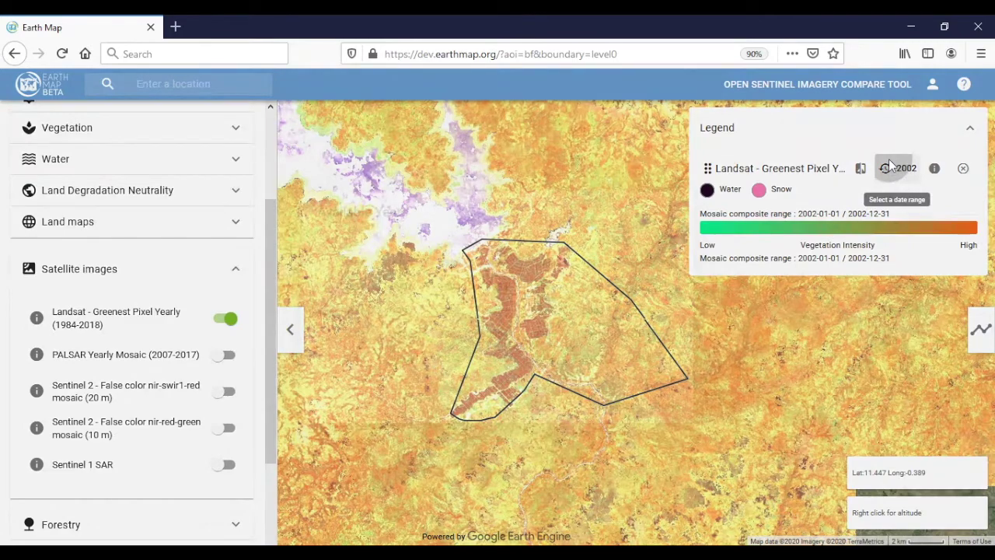
click(886, 167)
Set the Landsat imagery year to 2018 and centre the view on the Bagre polygon.
click(640, 359)
click(669, 408)
scroll(602, 409, down, 2)
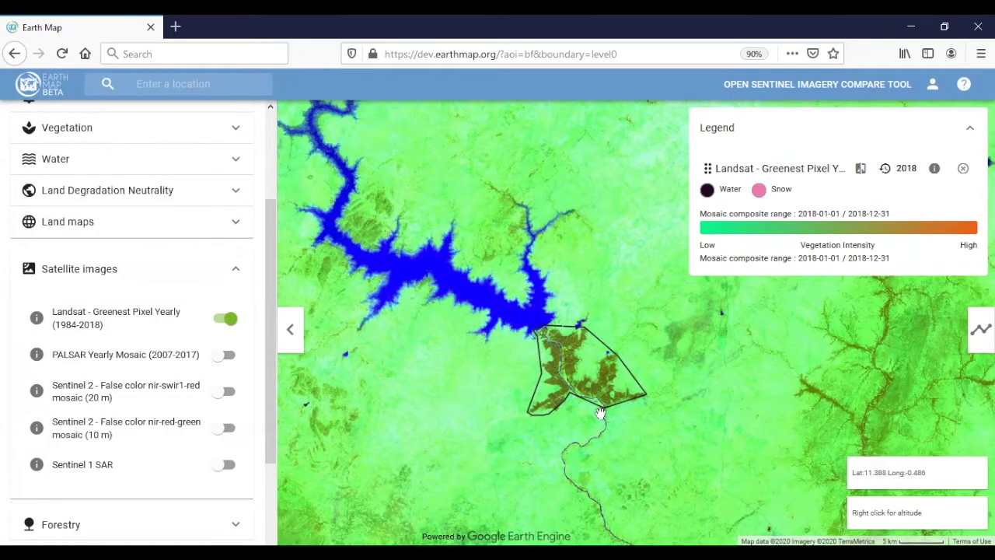
drag(601, 414, 535, 401)
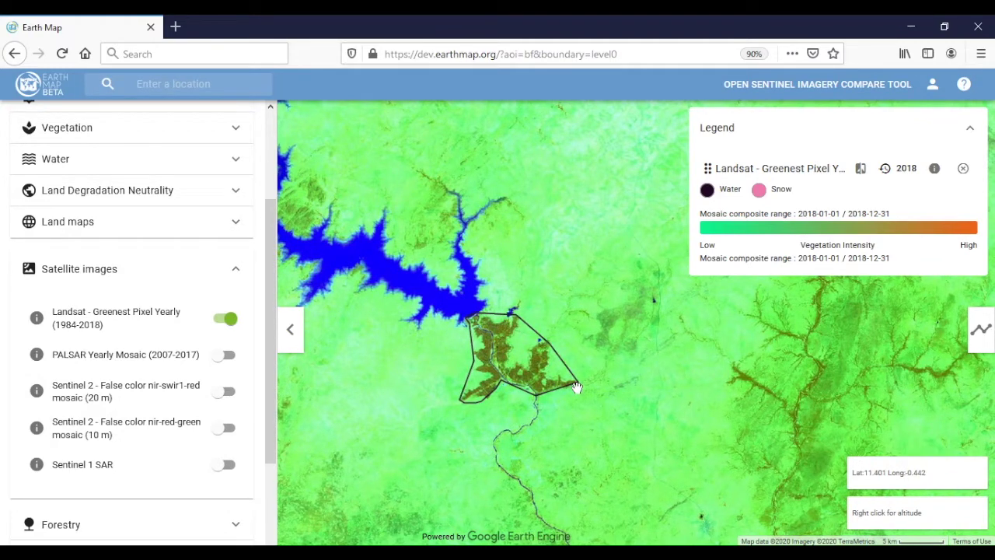
scroll(577, 388, up, 2)
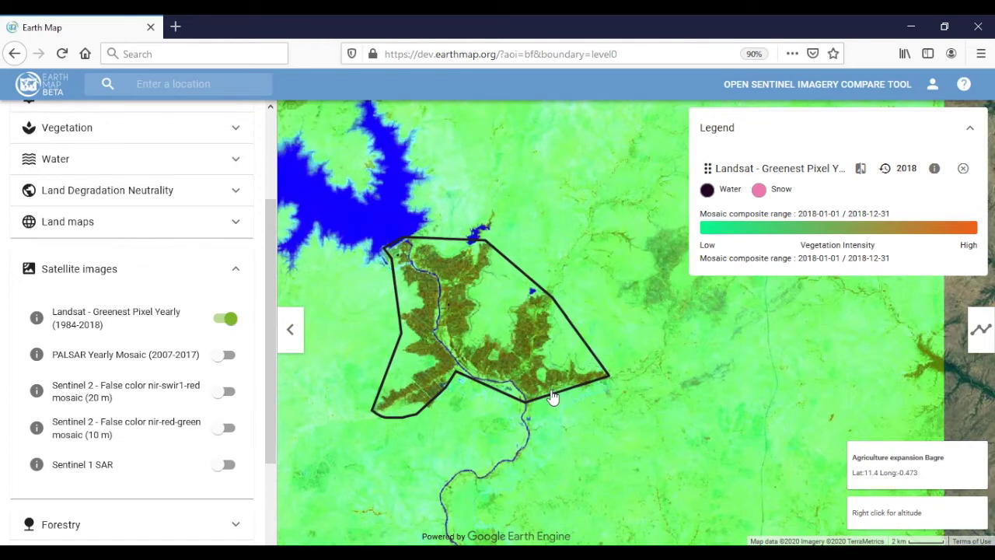
drag(527, 377, 572, 395)
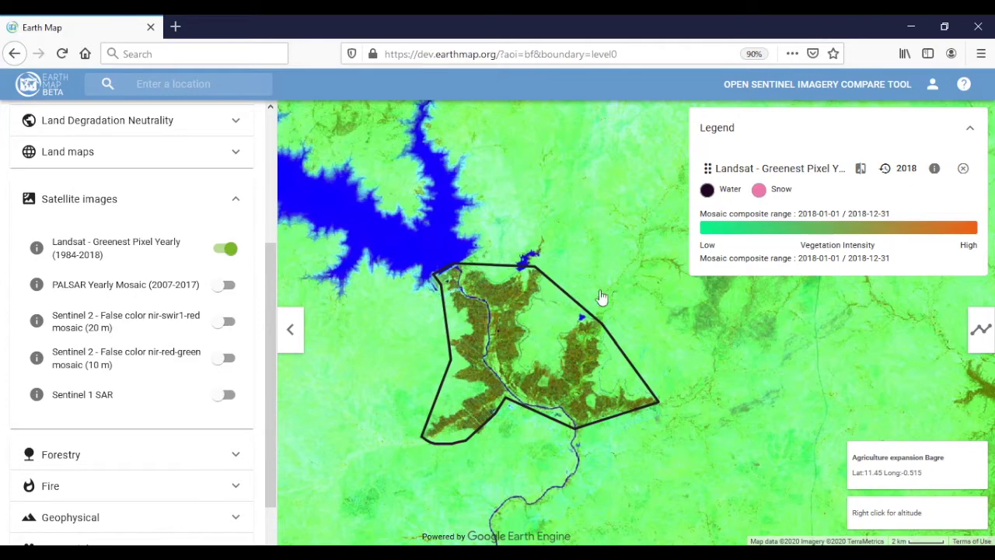
Launch the Sentinel imagery compare tool and widen the right-hand comparison imagery.
click(776, 84)
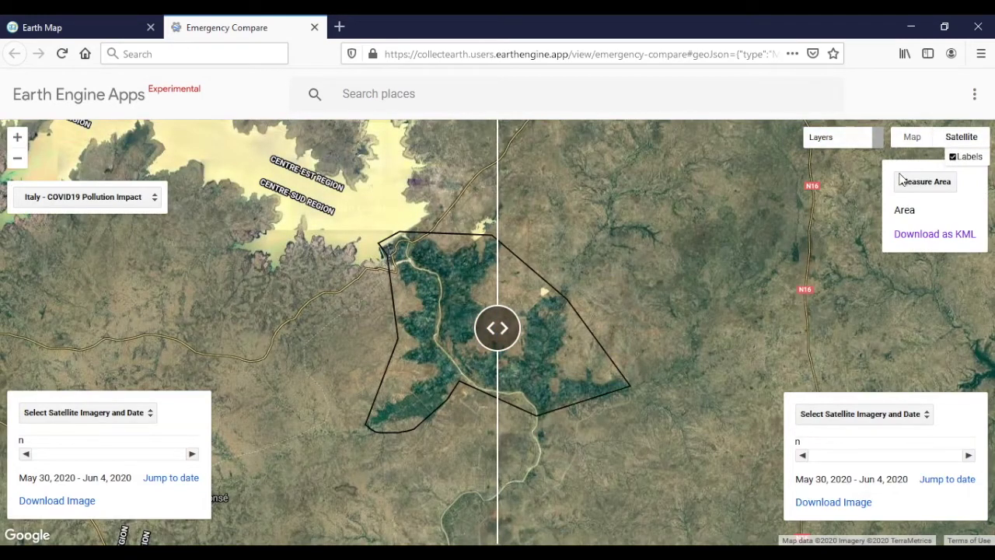
drag(498, 341, 299, 333)
scroll(444, 329, up, 2)
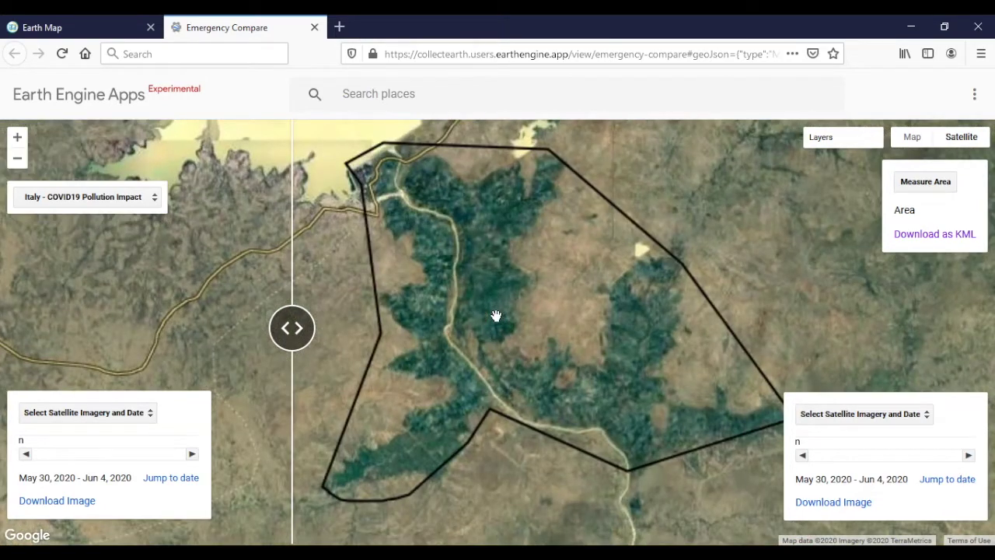
scroll(496, 315, down, 3)
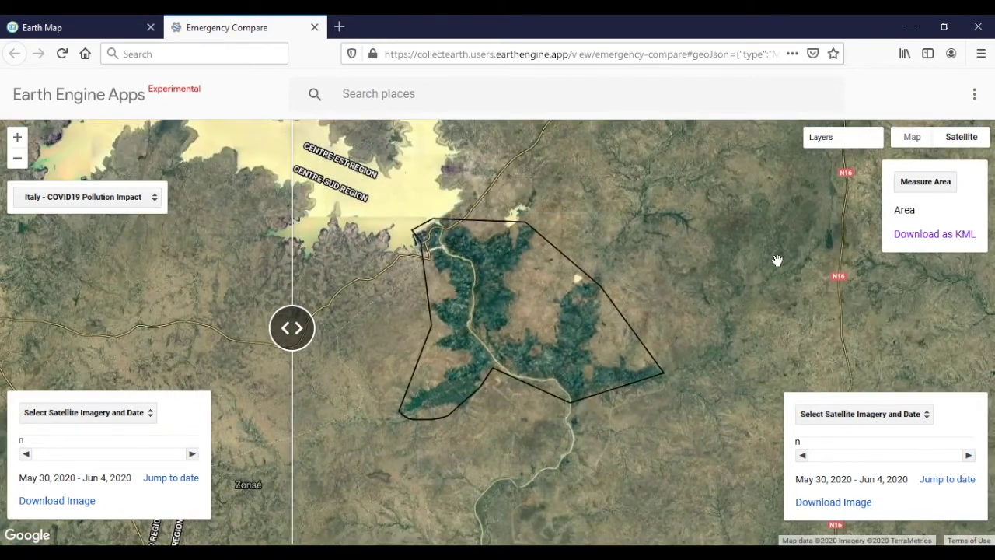
Measure the cultivated fields' area as 54,066,561.71 square metres, then return to Earth Map.
click(930, 187)
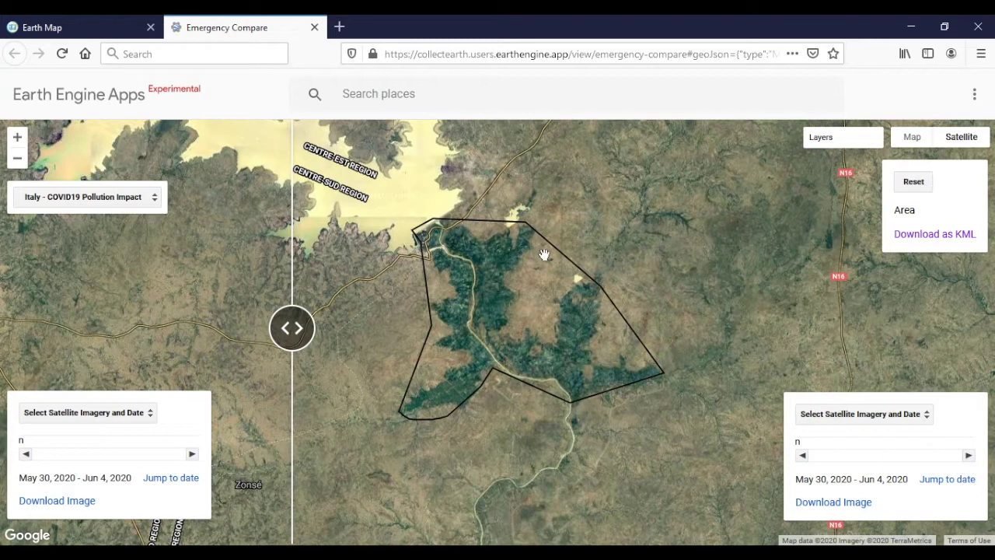
click(446, 269)
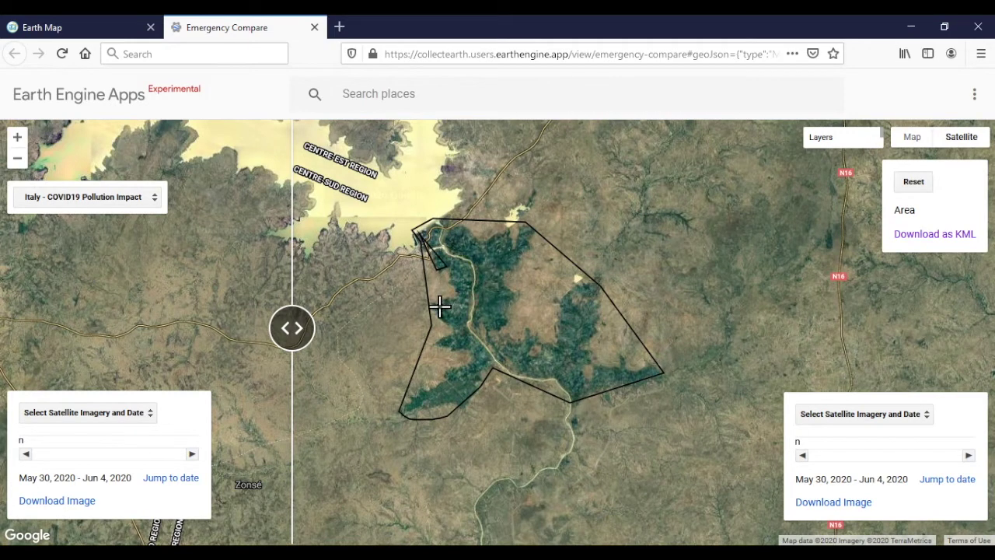
click(454, 297)
click(446, 326)
click(477, 364)
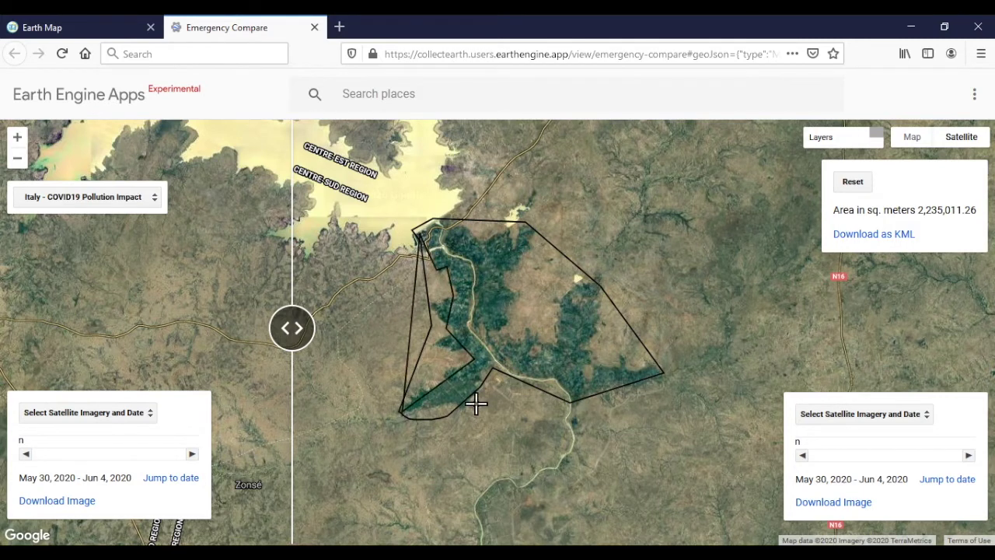
click(501, 373)
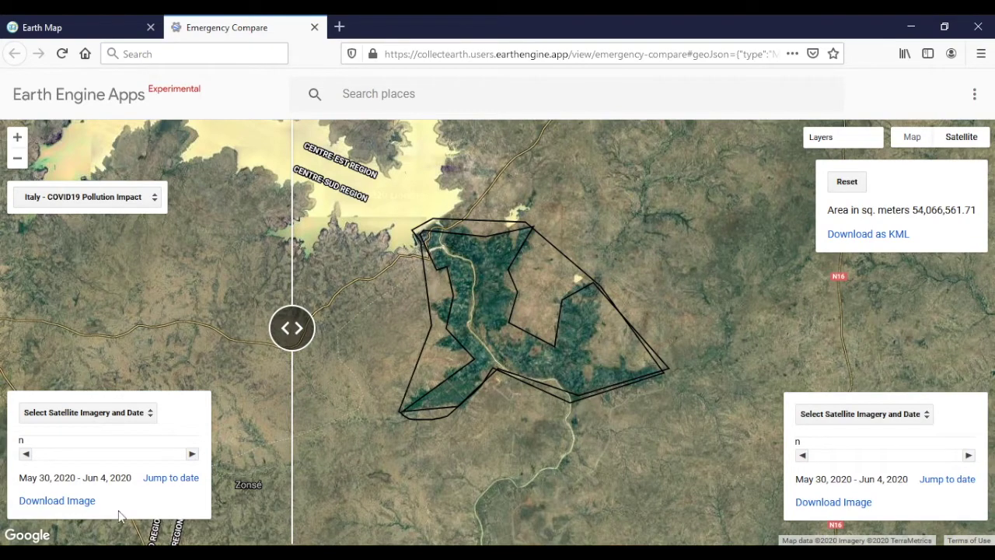
key(ctrl+shift+Tab)
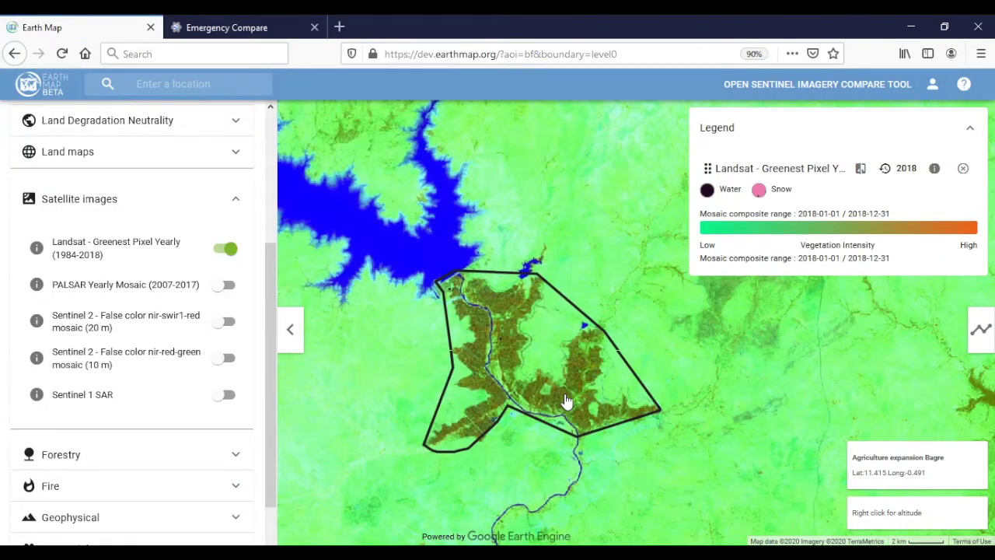
Hide the Landsat layer and turn on the Water transitions First to last year layer.
drag(566, 402, 566, 367)
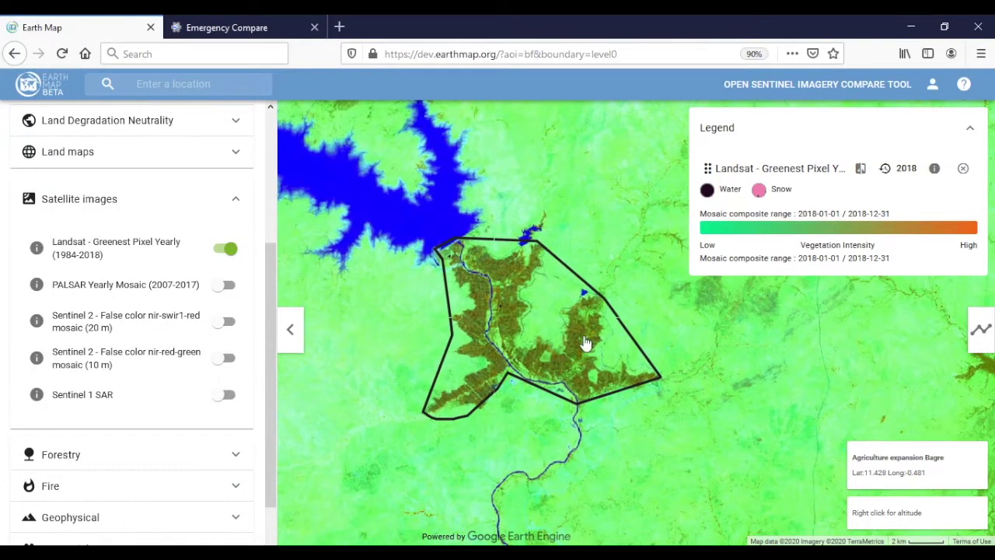
click(225, 248)
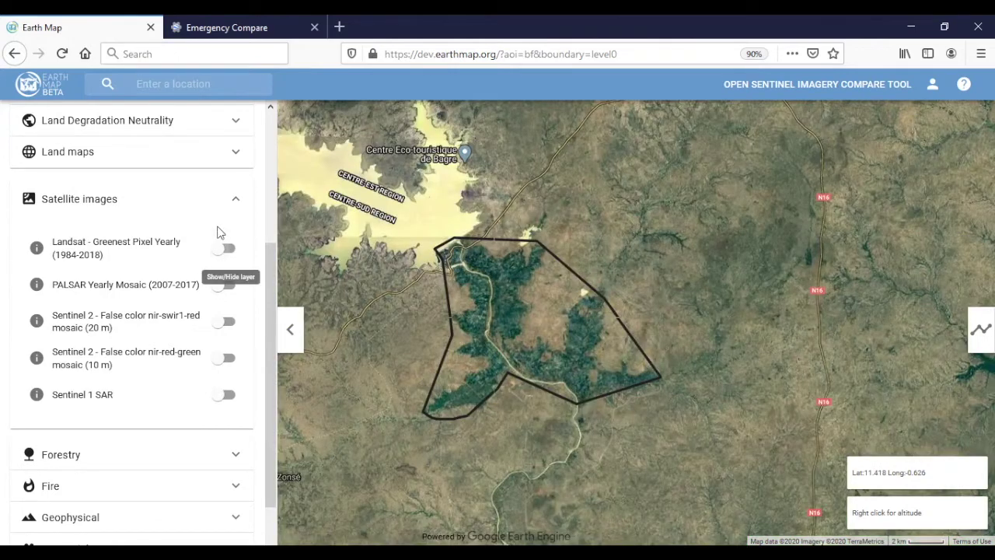
click(236, 200)
click(238, 266)
scroll(164, 395, down, 2)
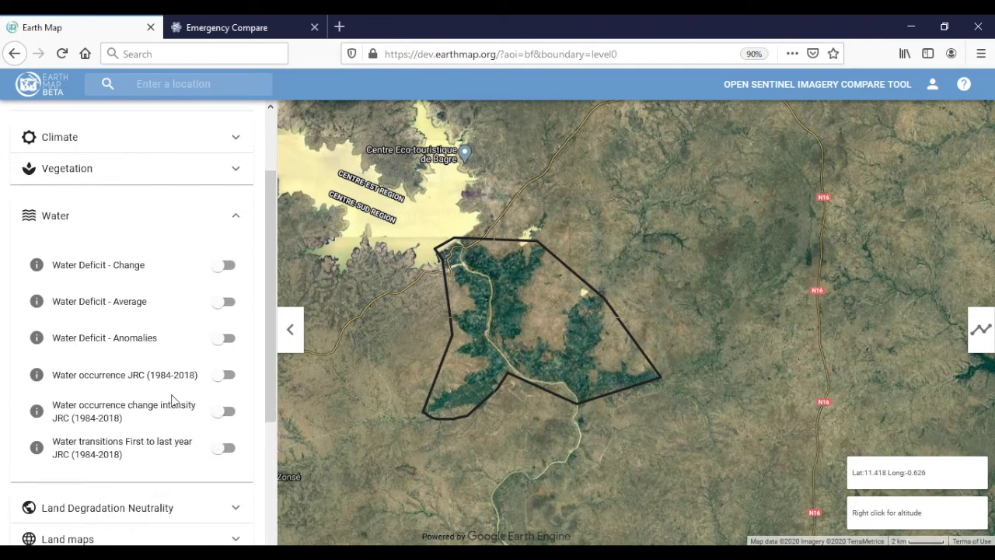
click(232, 443)
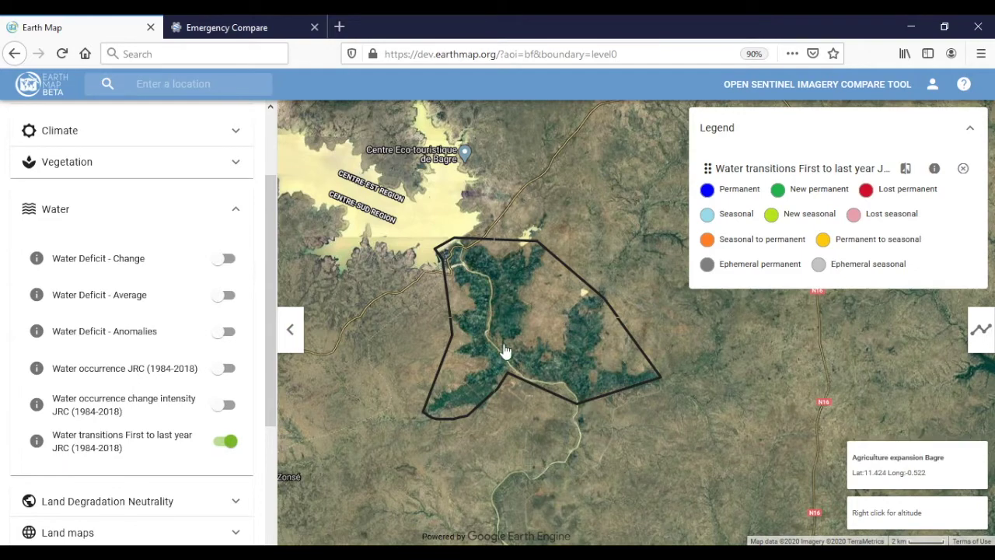
Zoom and pan to centre the reservoir's permanent and seasonal water areas.
scroll(505, 352, down, 1)
drag(489, 340, 581, 405)
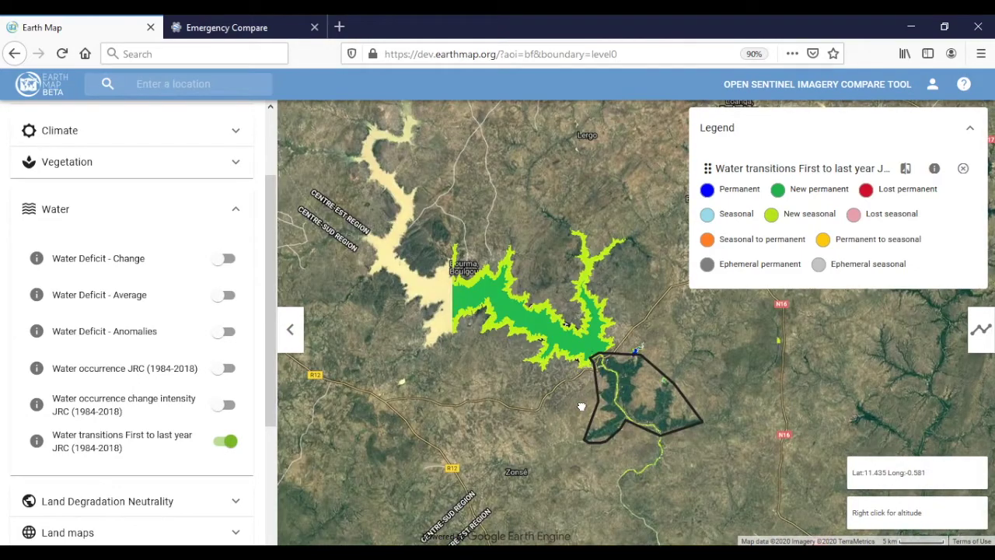
drag(540, 366, 535, 384)
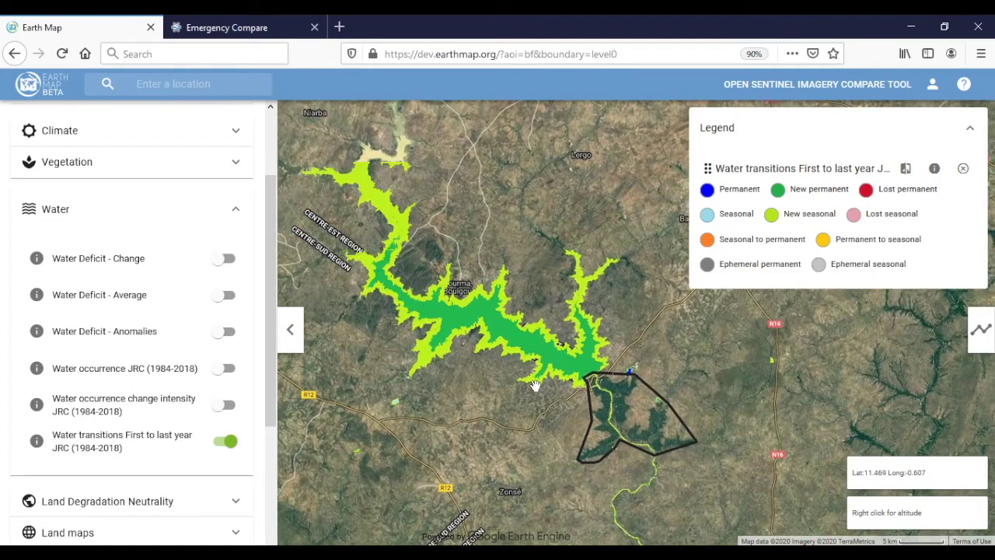
scroll(535, 384, down, 1)
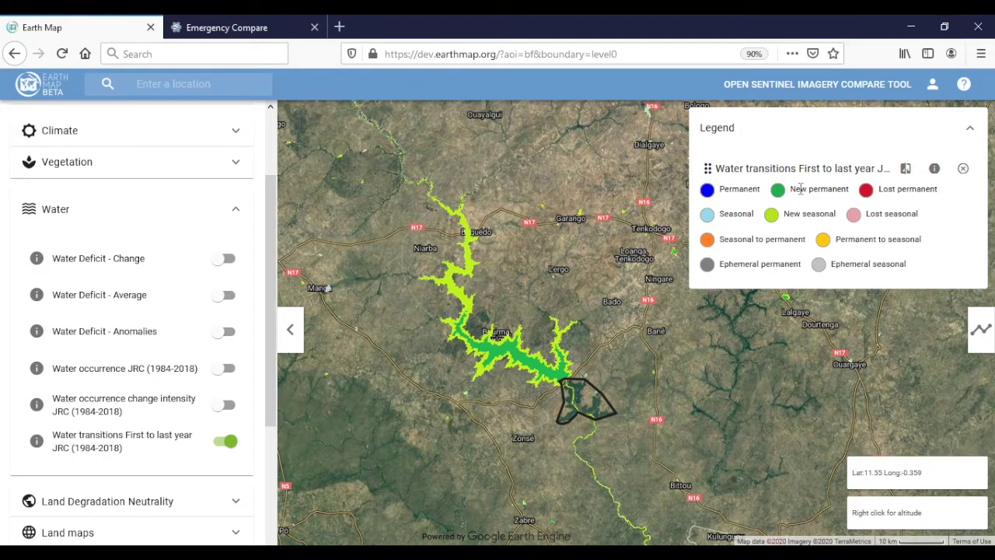
scroll(568, 337, up, 1)
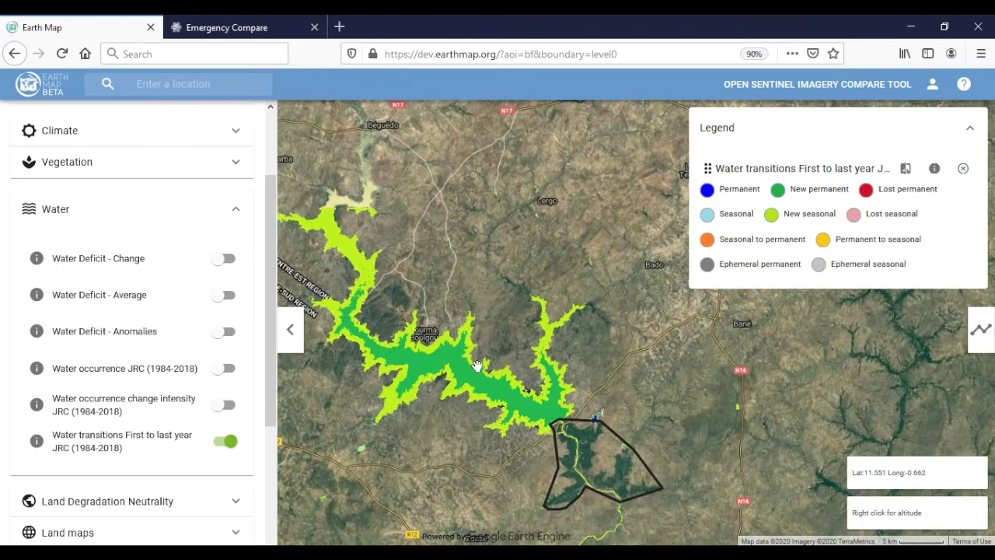
drag(593, 441, 661, 437)
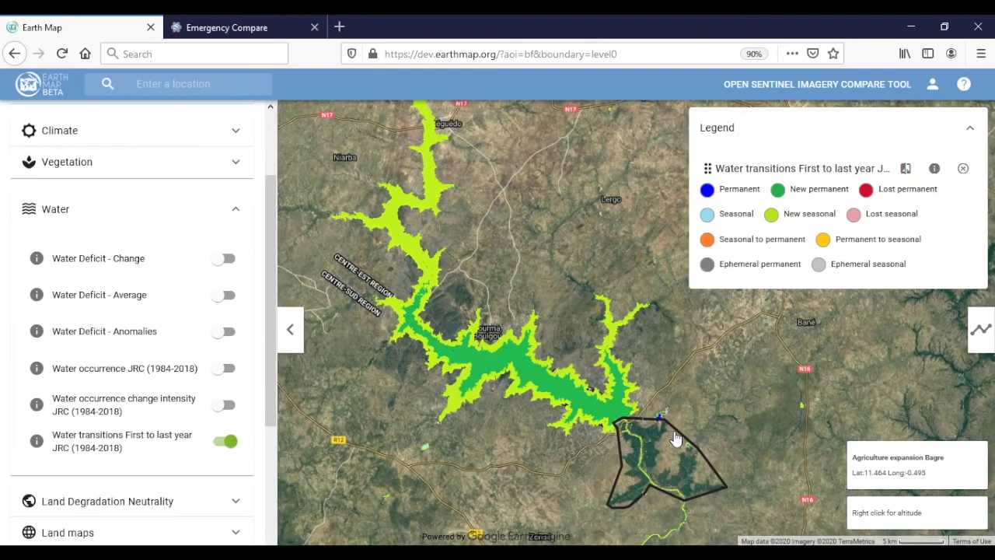
scroll(591, 381, down, 1)
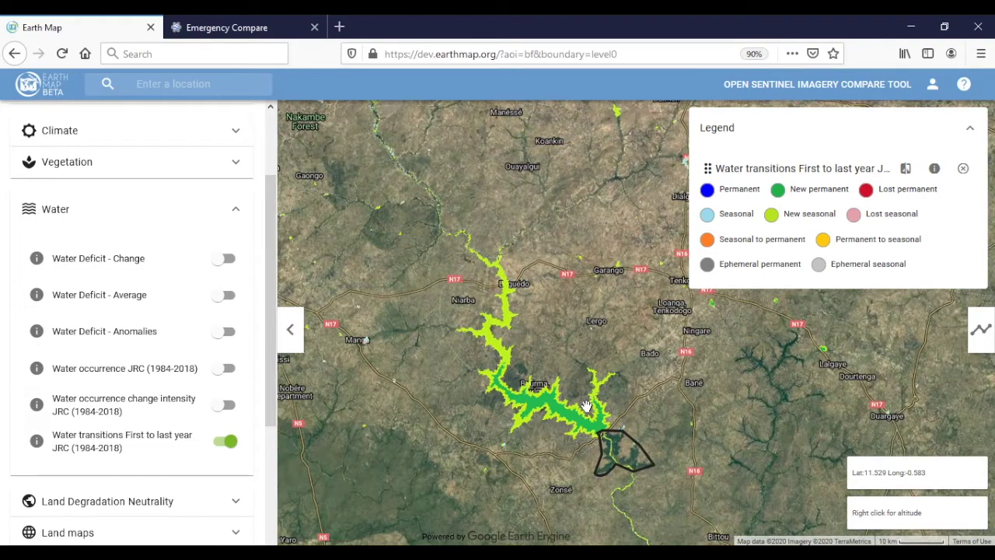
scroll(585, 407, up, 1)
drag(584, 412, 615, 451)
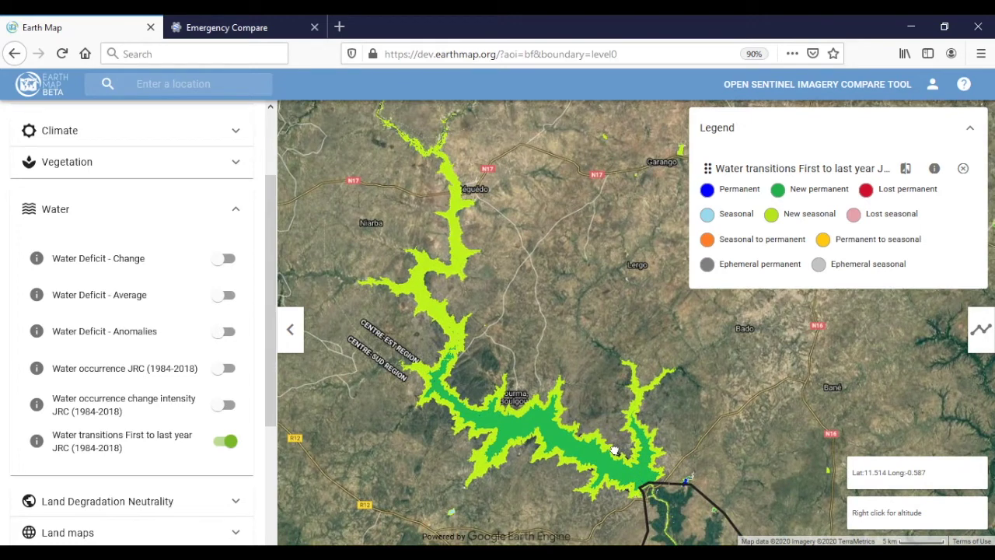
Reopen the layer panel and start drawing a new personal boundary on the map.
click(302, 332)
click(16, 333)
scroll(132, 264, up, 3)
click(211, 177)
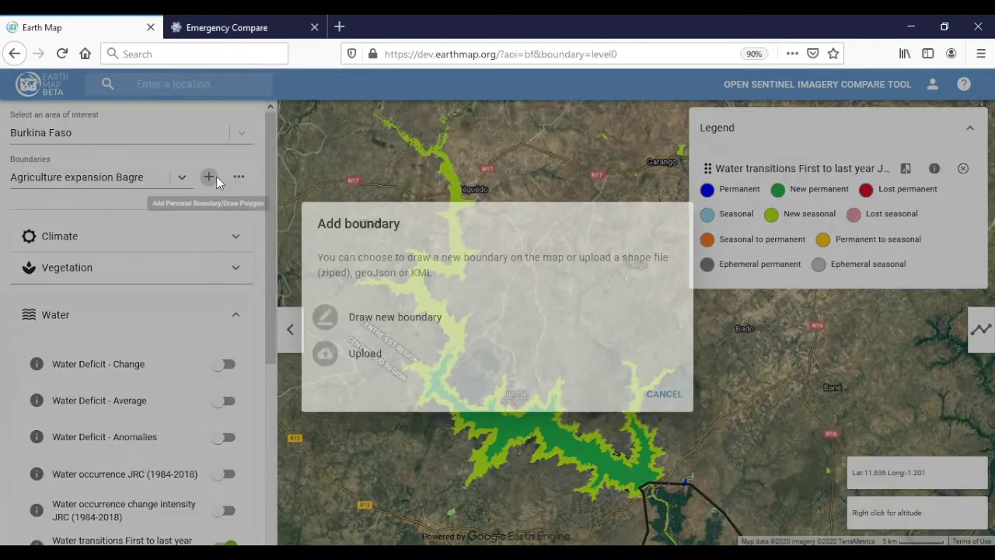
click(380, 322)
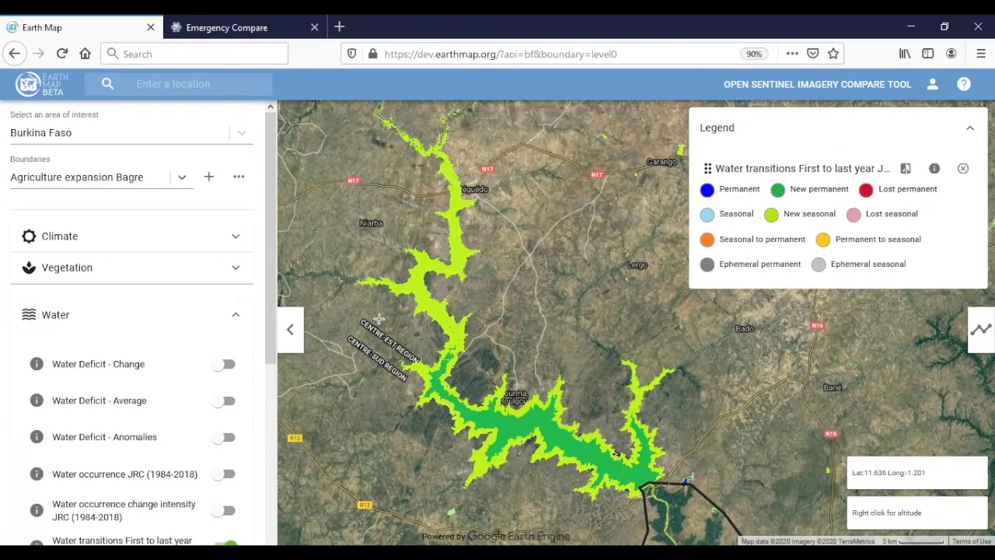
Trace a polygon around the Bagre reservoir and save it as 'Lake'.
click(377, 103)
click(458, 143)
click(506, 273)
click(589, 374)
click(731, 382)
click(745, 465)
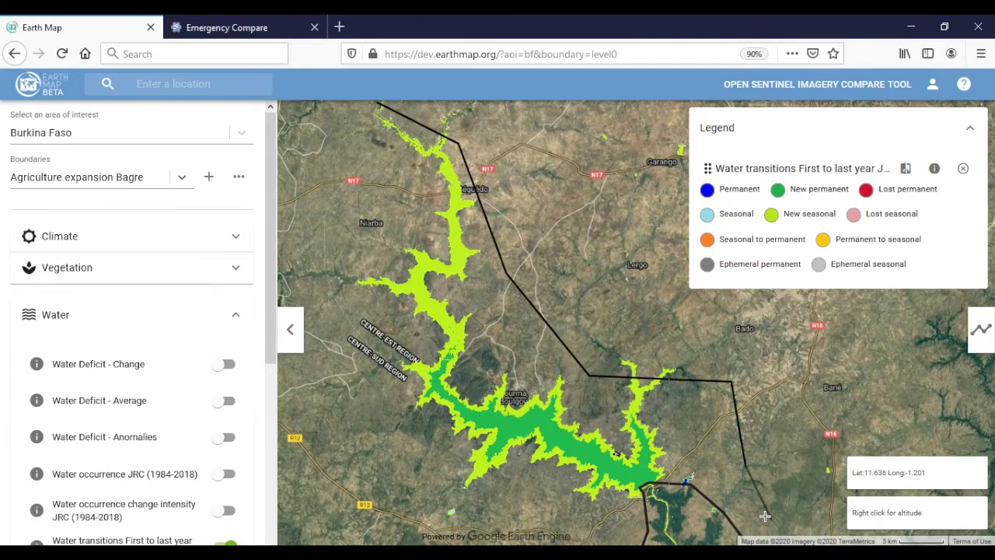
scroll(765, 515, down, 1)
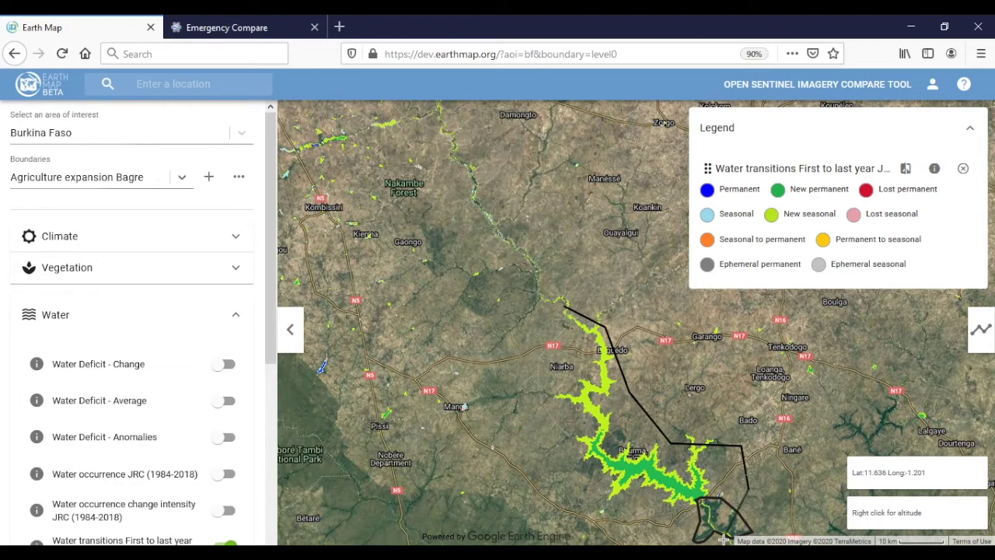
drag(632, 514, 587, 506)
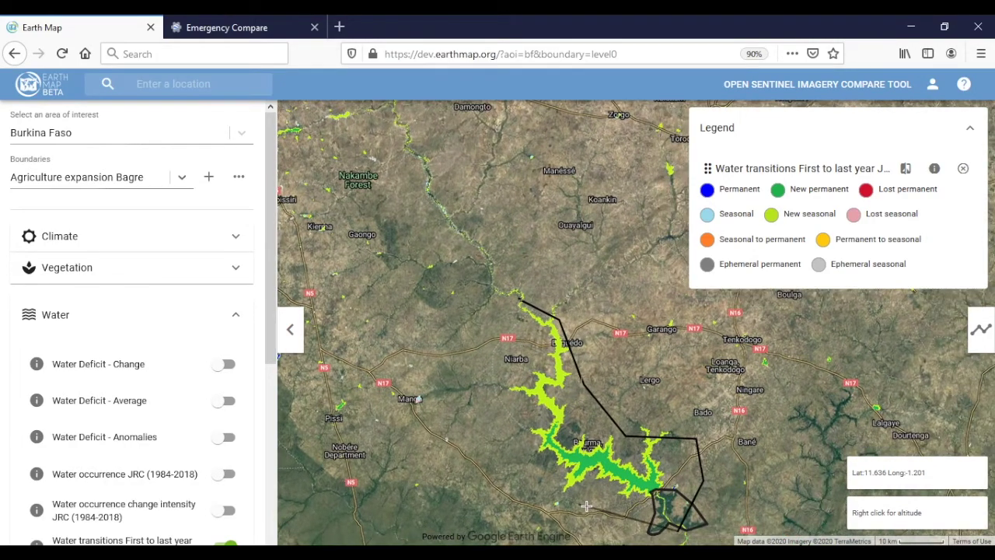
click(501, 483)
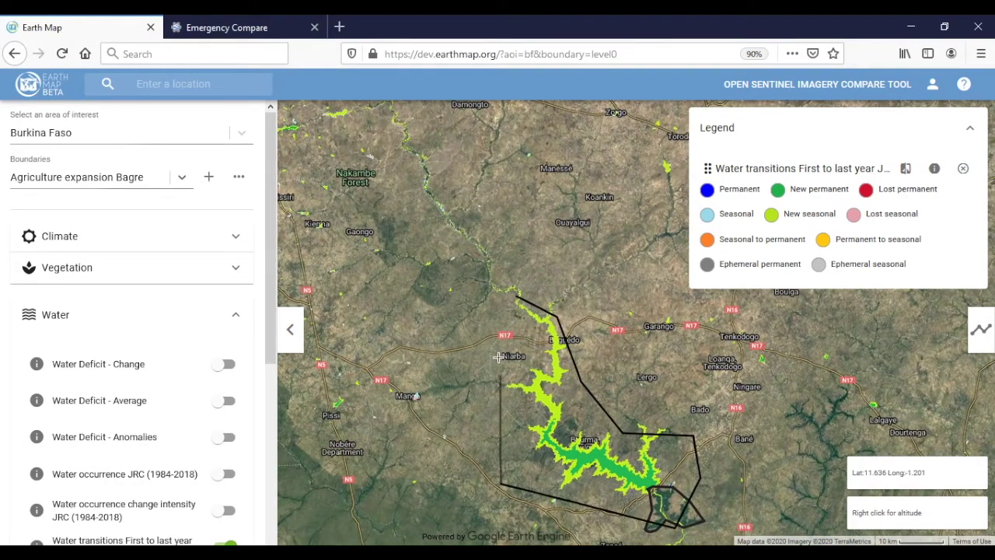
click(517, 296)
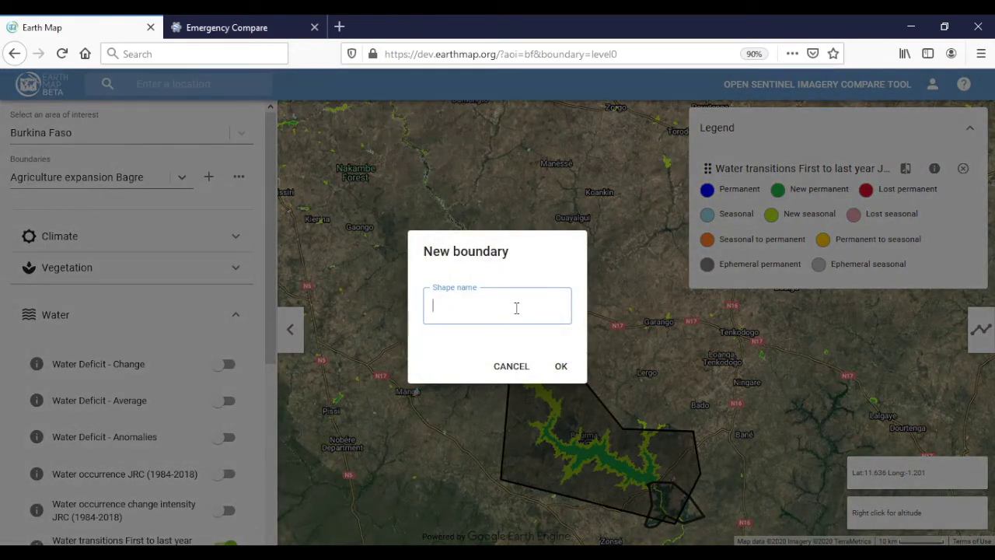
text(Lake)
click(561, 370)
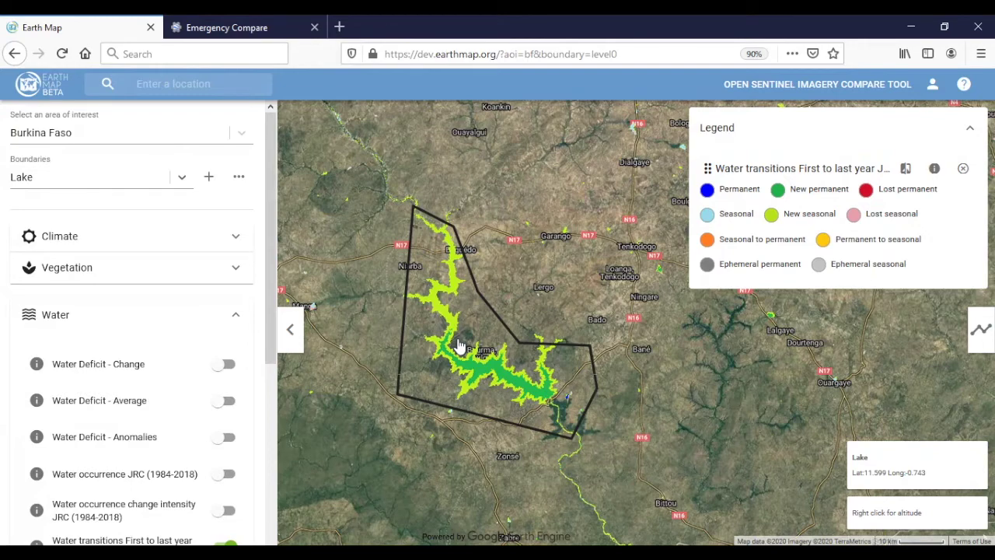
Remove the old Agriculture expansion Bagre result and compute Surface Water transitions for Lake.
scroll(462, 341, up, 1)
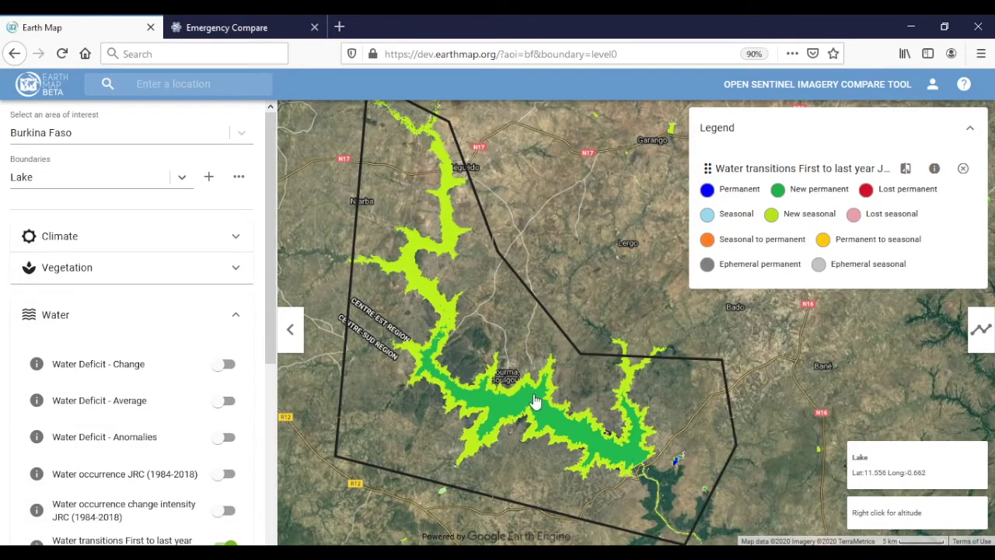
click(978, 330)
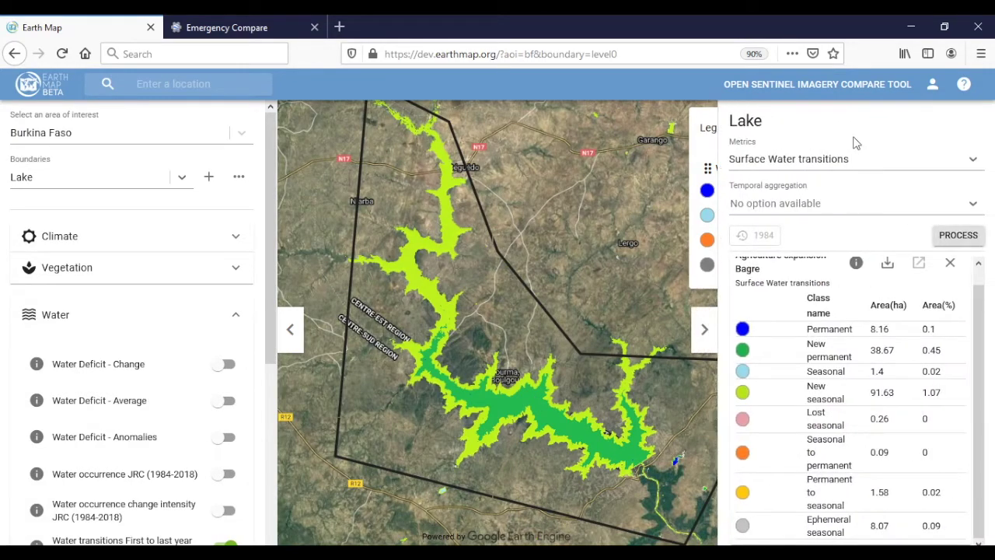
click(950, 263)
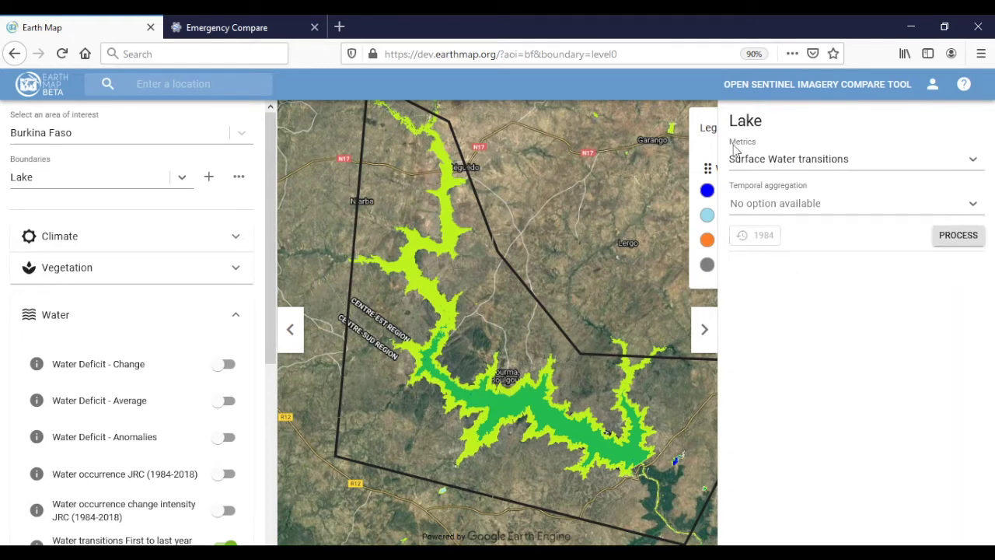
click(956, 237)
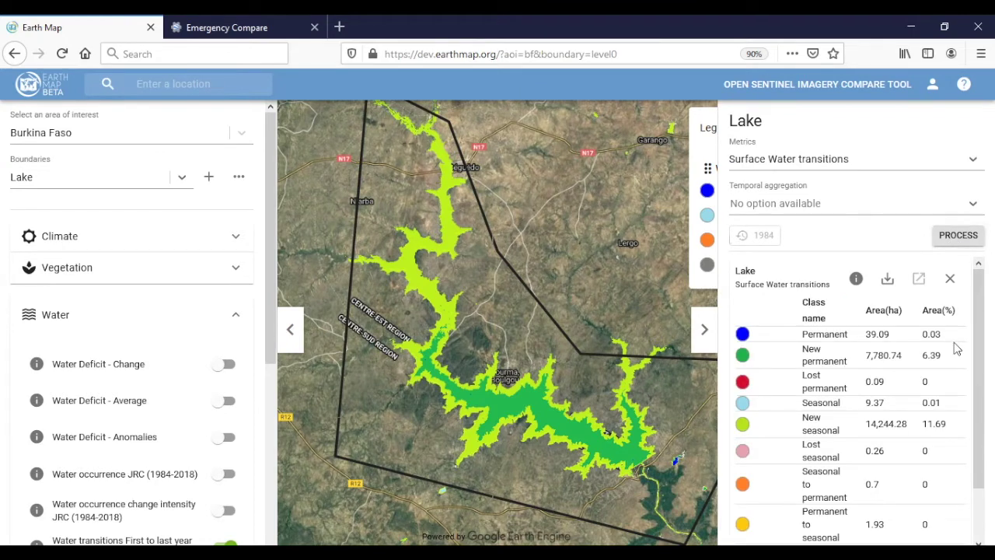
Review the transitions map legend and table: 7,780.74 ha new permanent, 14,244.28 ha new seasonal water.
scroll(853, 405, down, 1)
scroll(853, 404, down, 2)
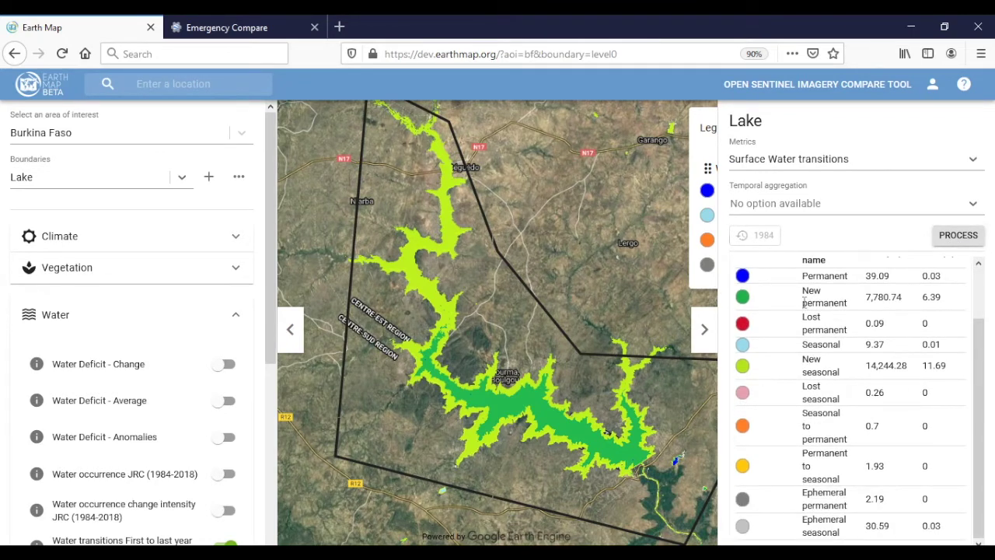
drag(553, 367, 518, 316)
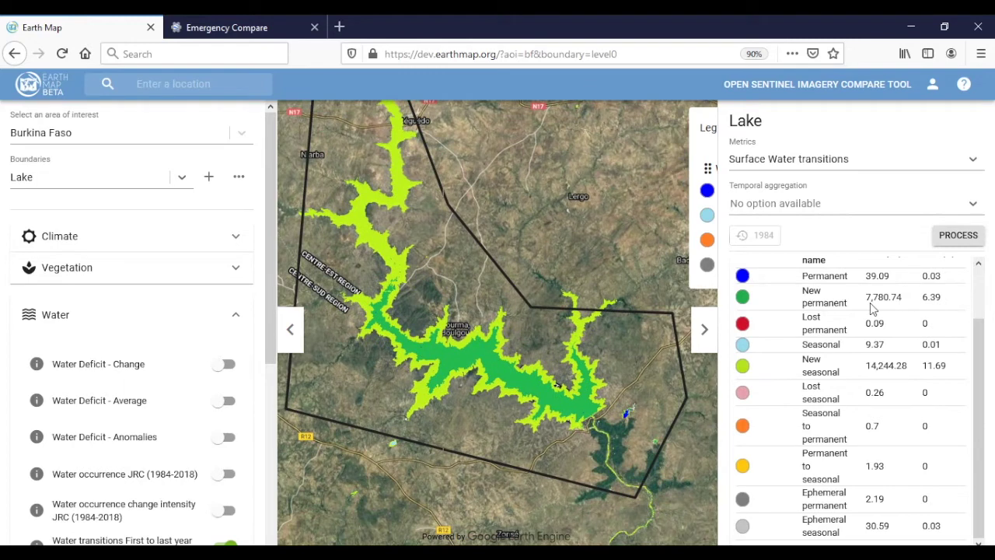
scroll(913, 411, up, 3)
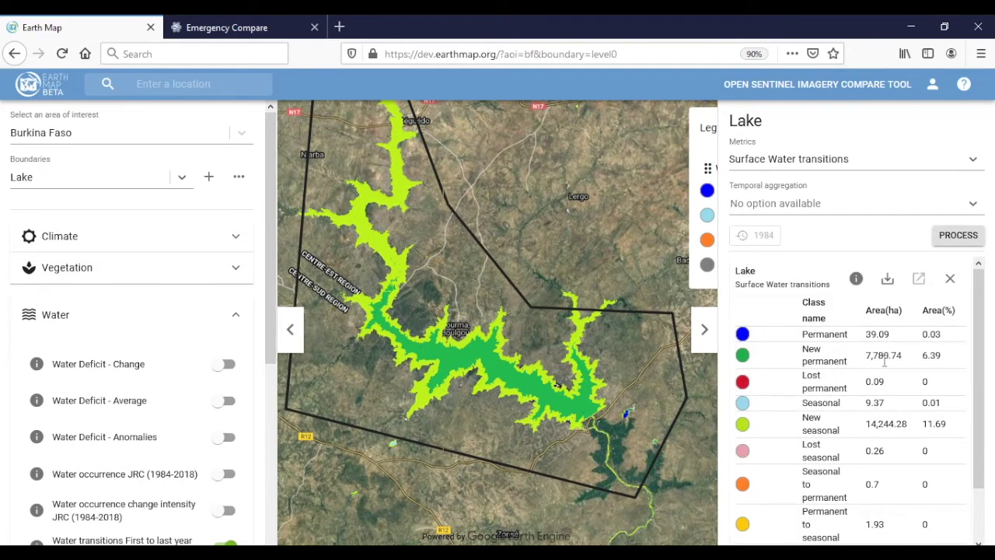
scroll(885, 360, down, 2)
scroll(887, 364, up, 2)
scroll(611, 417, down, 2)
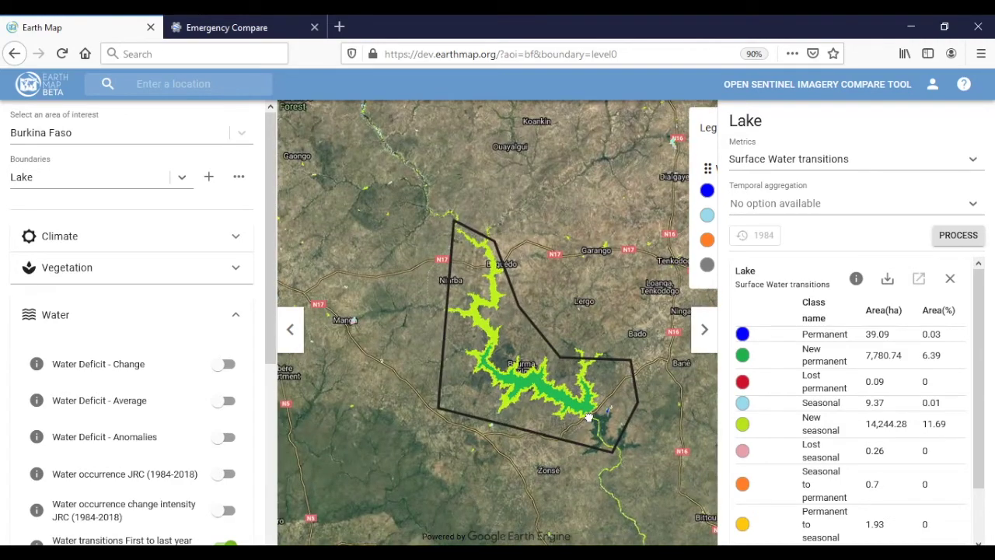
drag(589, 418, 576, 406)
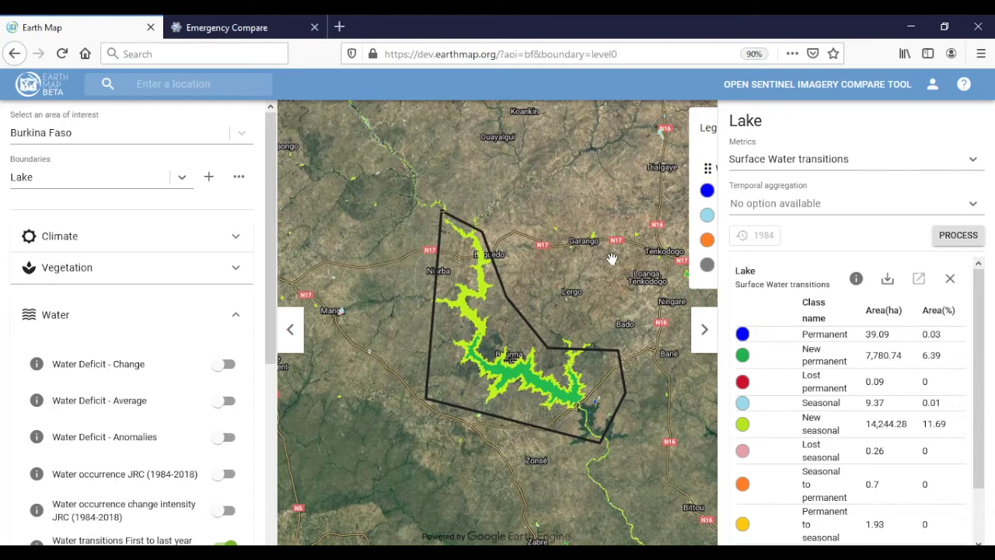
click(706, 335)
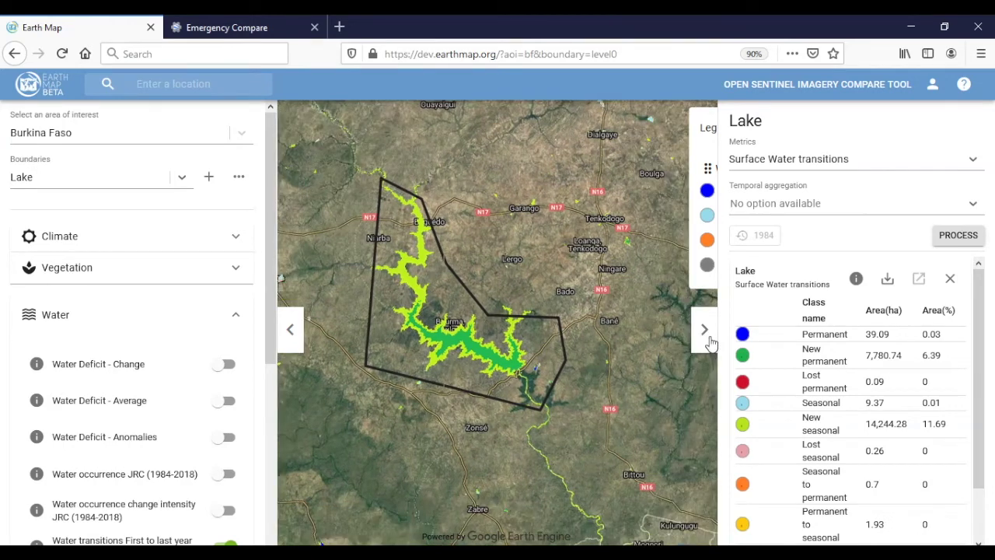
click(706, 336)
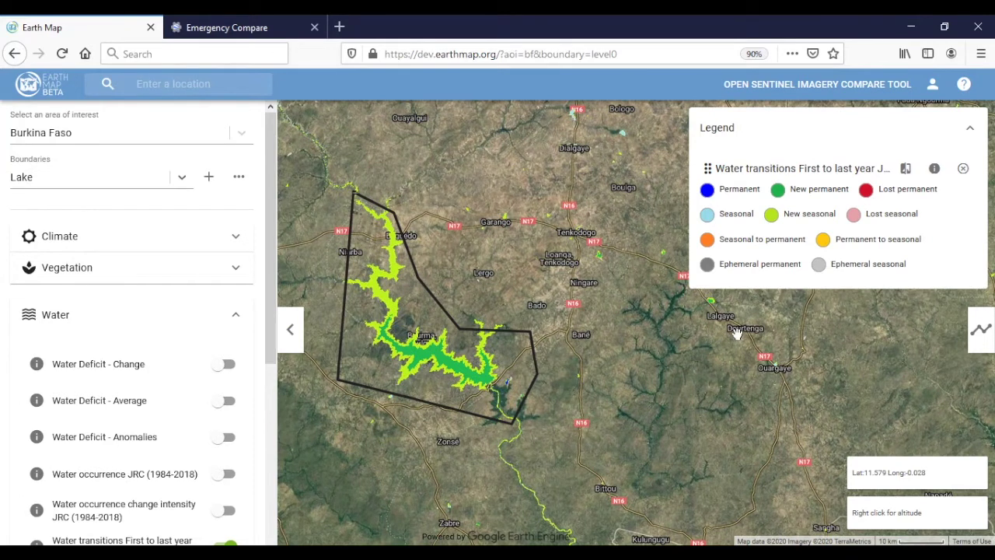
click(980, 330)
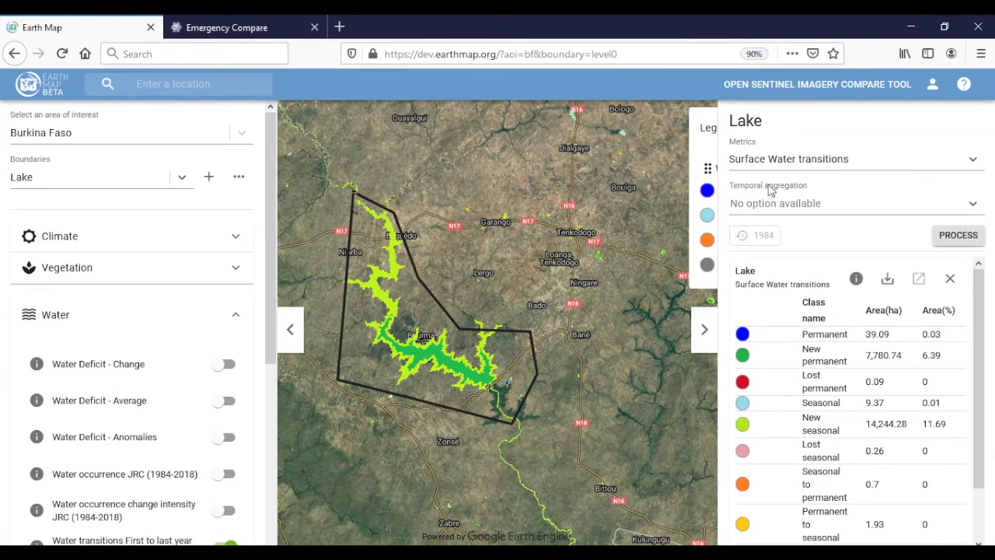
Compute JRC GHSL Population statistics for Lake, showing 167,322 people in 2015.
click(774, 159)
text(Pop)
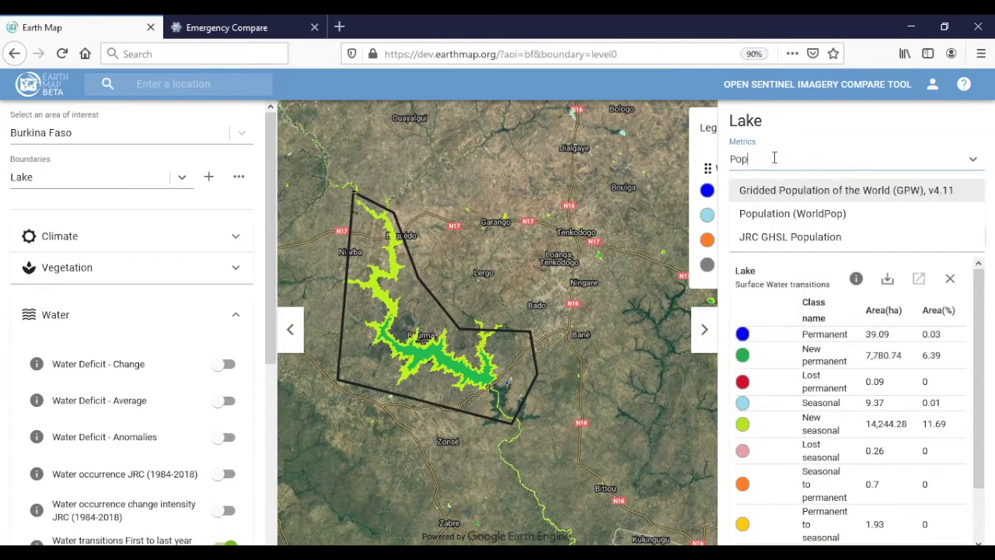
click(809, 237)
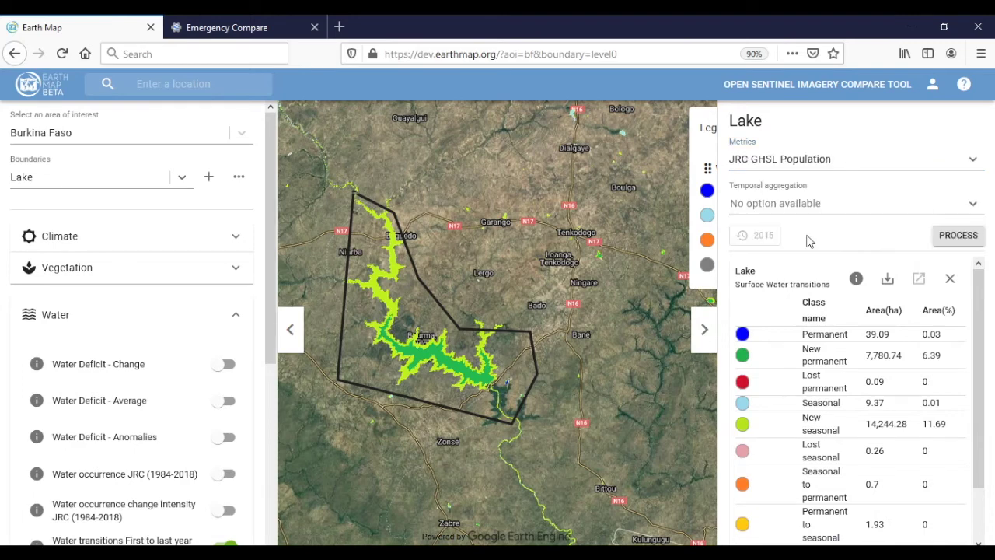
click(955, 241)
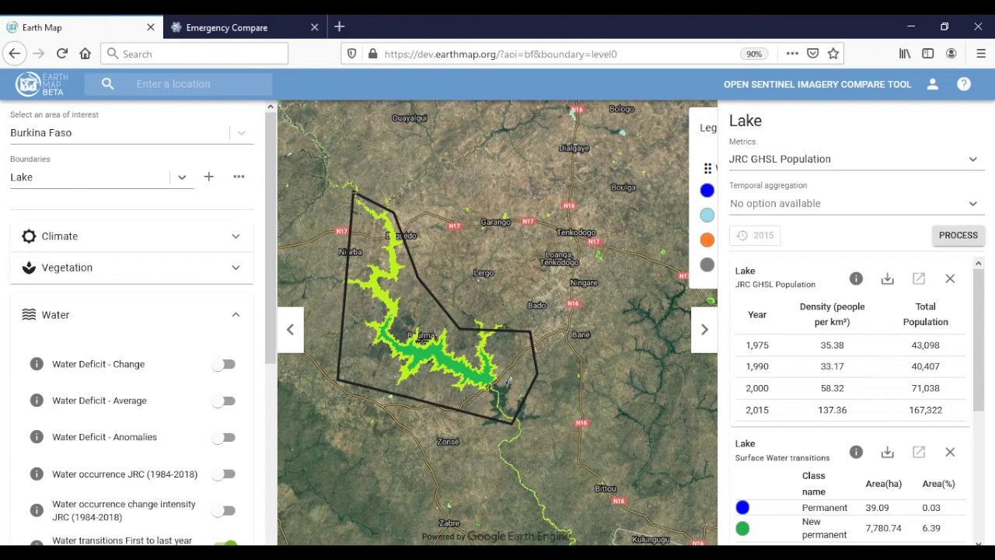
drag(523, 383, 539, 390)
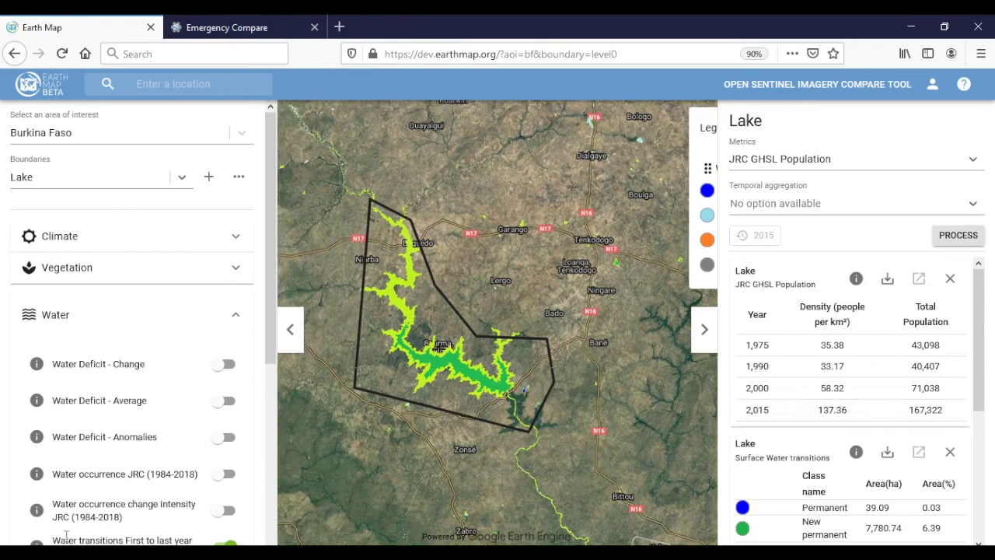